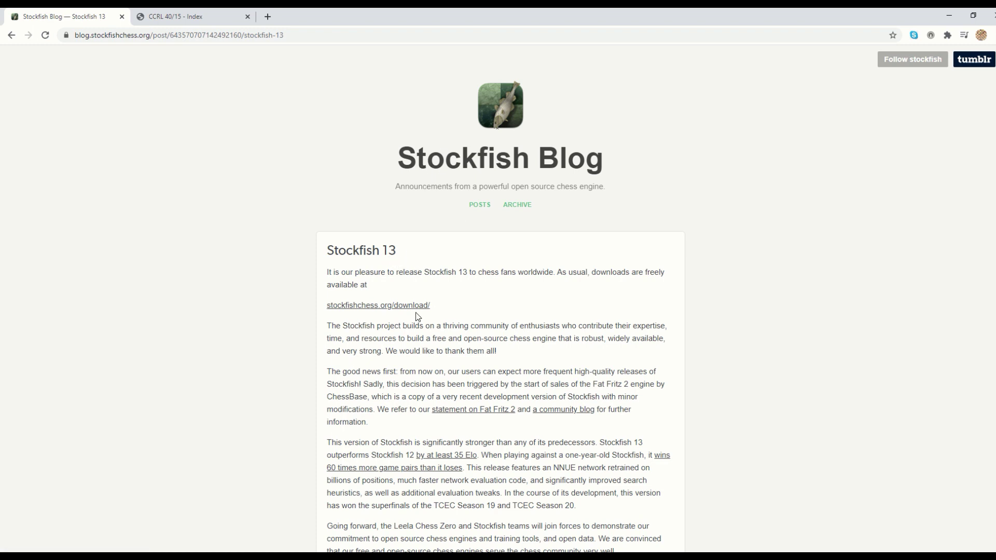
Review the Stockfish 13 download page and the engines in the CCRL 40/15 rating list
left_click(363, 310)
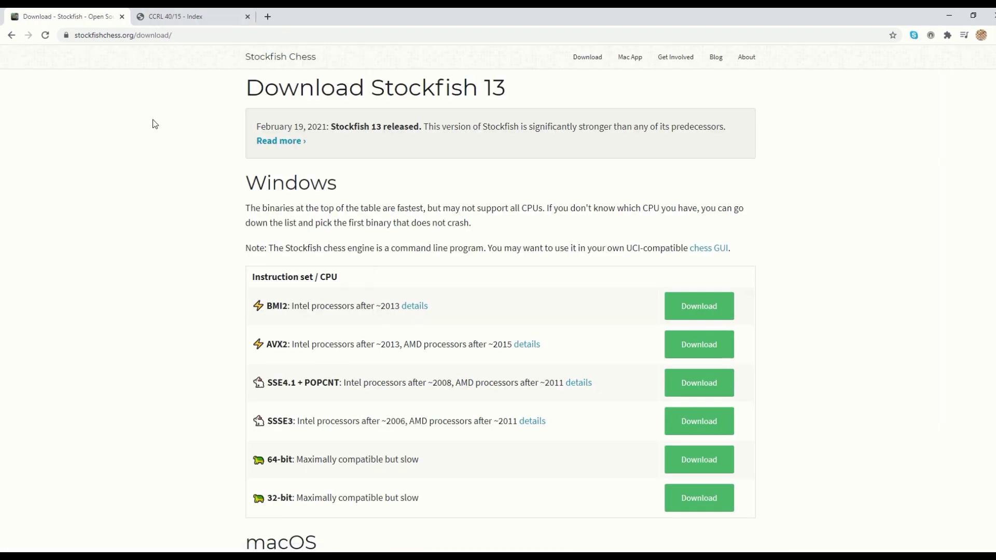
left_click(12, 37)
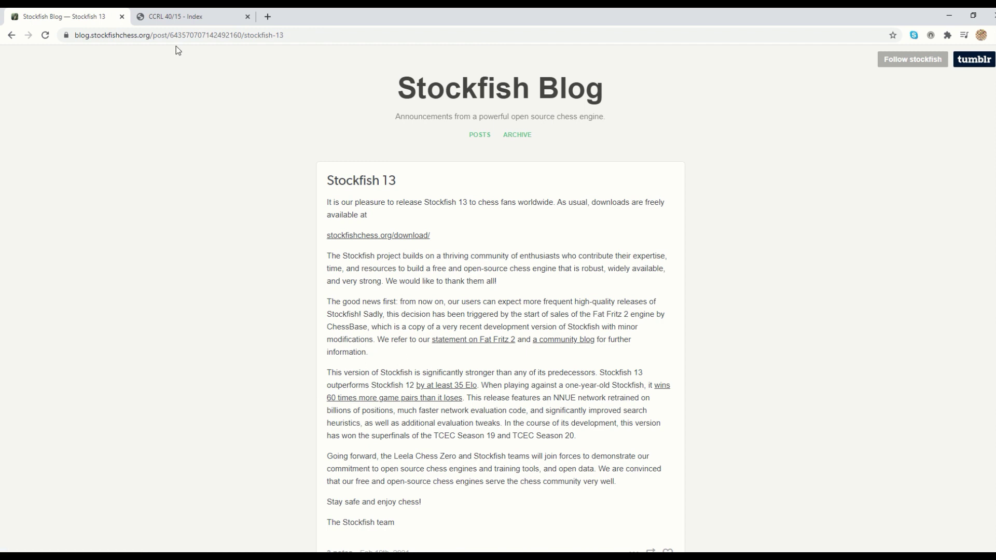
left_click(178, 17)
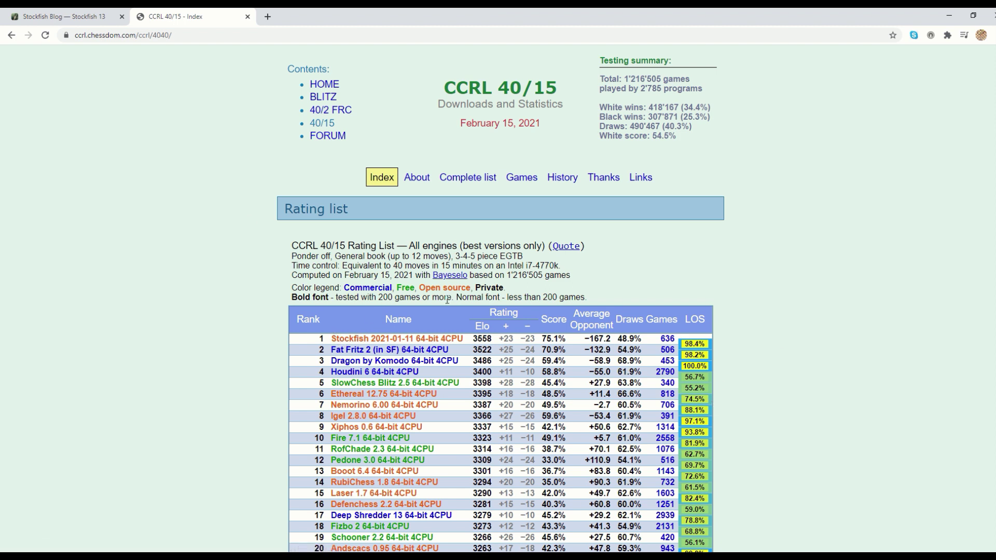
left_click(73, 16)
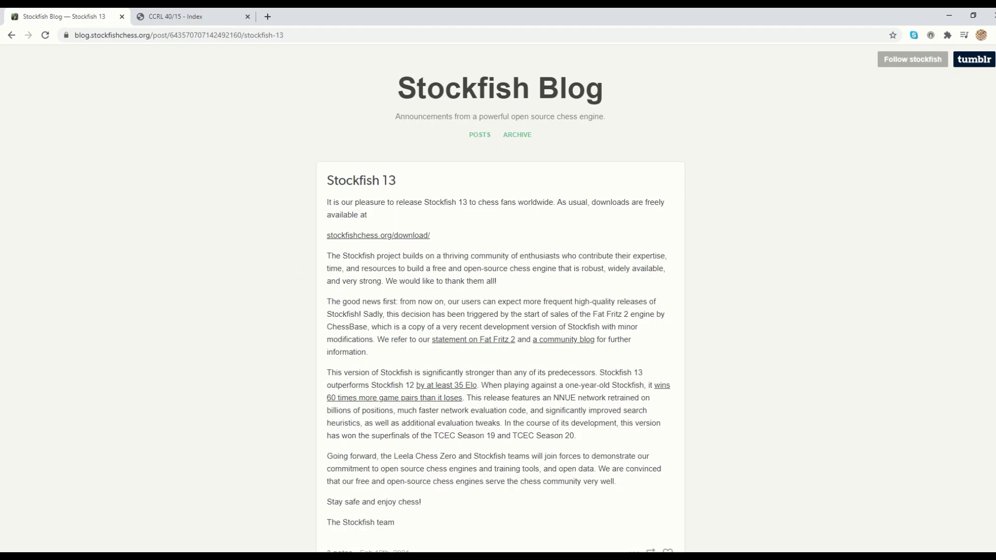
Switch to Fritz and review the UCI engine setup for stockfish_13_win_x64_bmi2.exe named Stockfish 13, without creating it
mouse_move(267, 556)
left_click(281, 496)
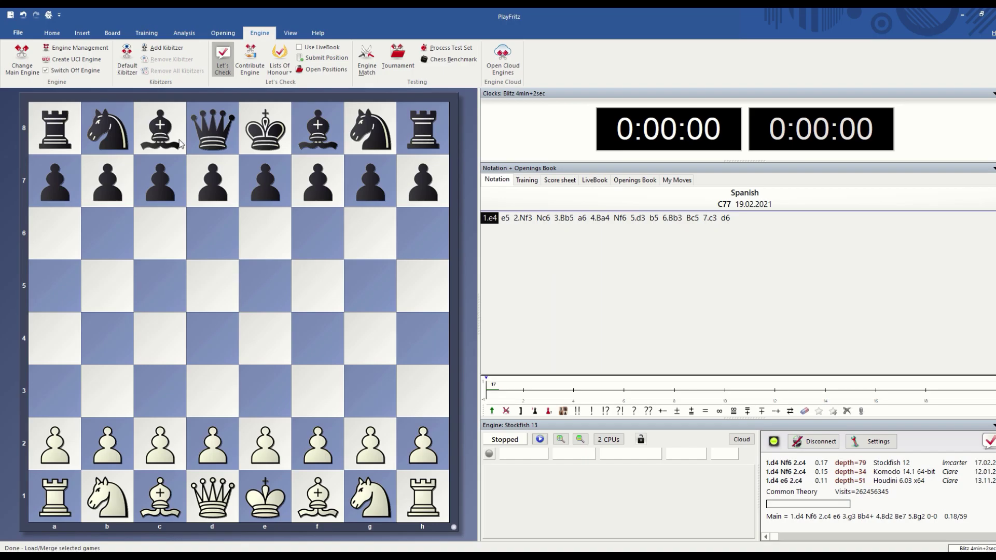
left_click(86, 63)
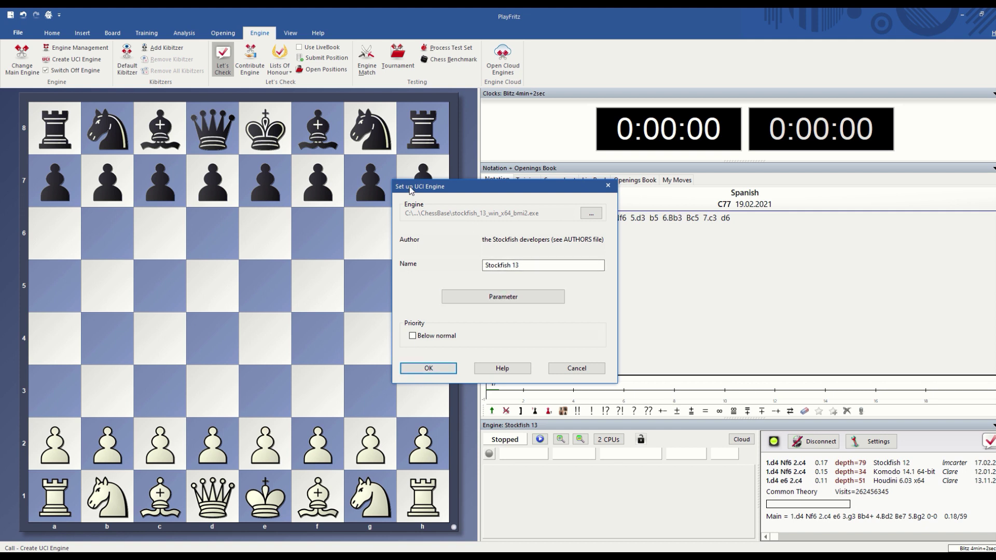
left_click(574, 369)
Load Stockfish 12 as the main engine
left_click(22, 59)
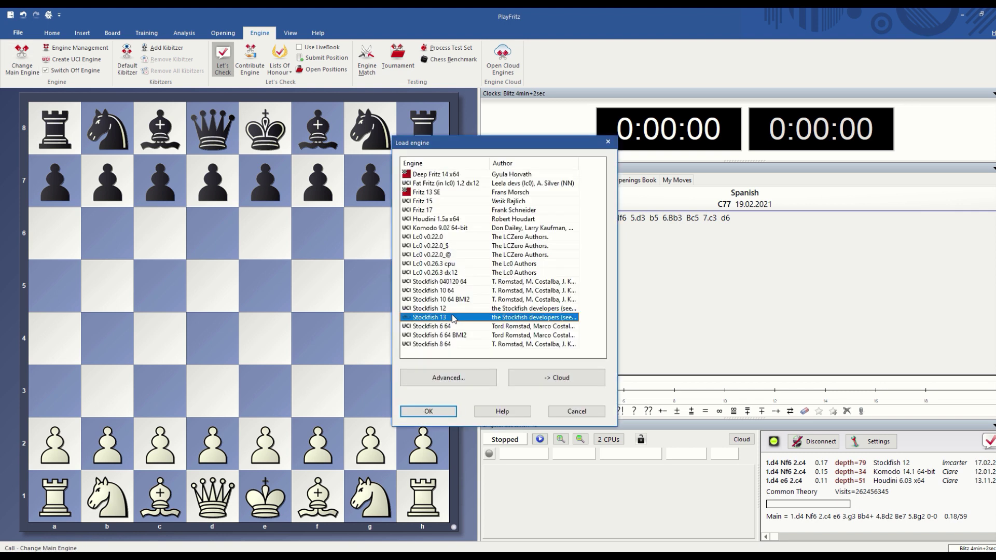
left_click(422, 309)
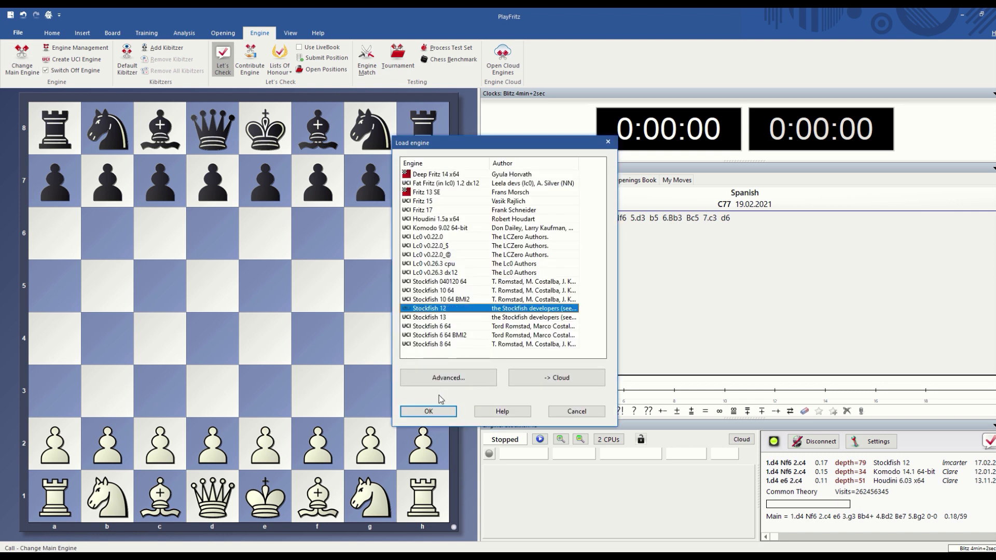
left_click(424, 413)
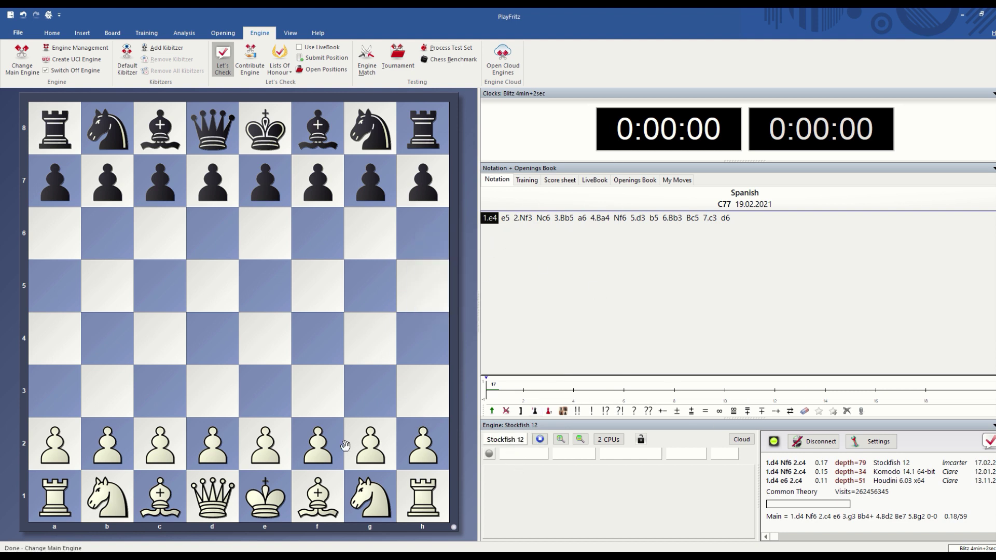
Change the main engine to Stockfish 13 and add Stockfish 12 as a kibitzer
left_click(25, 66)
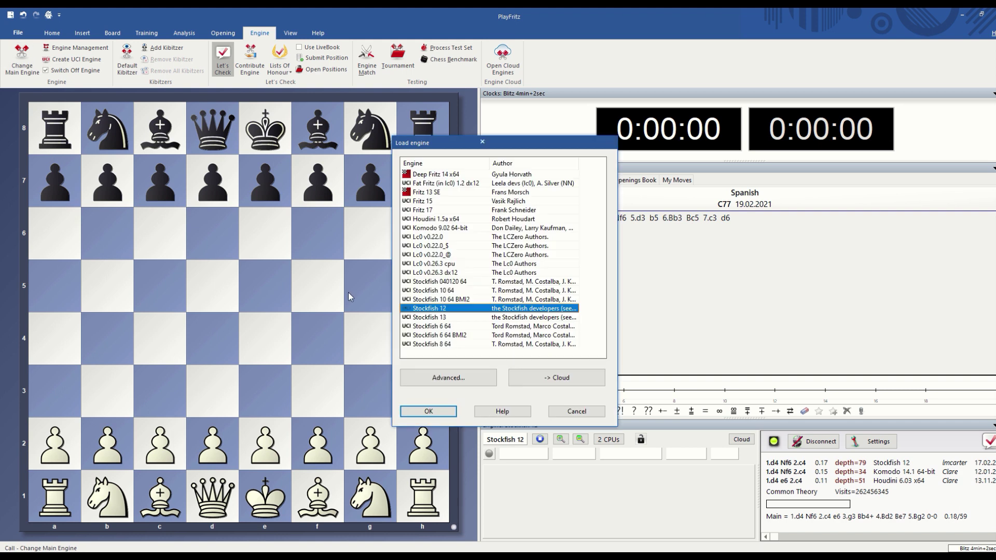
left_click(439, 318)
left_click(439, 412)
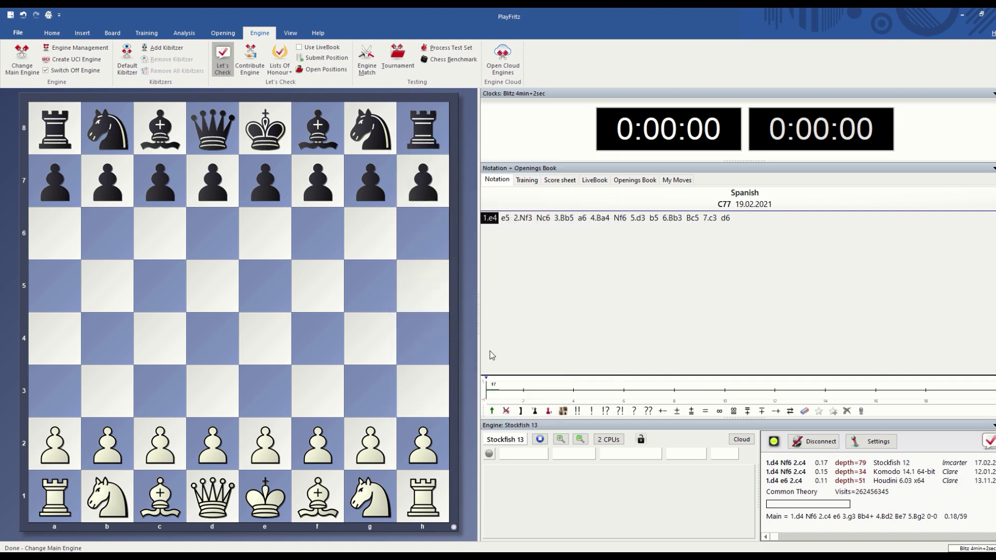
left_click(169, 48)
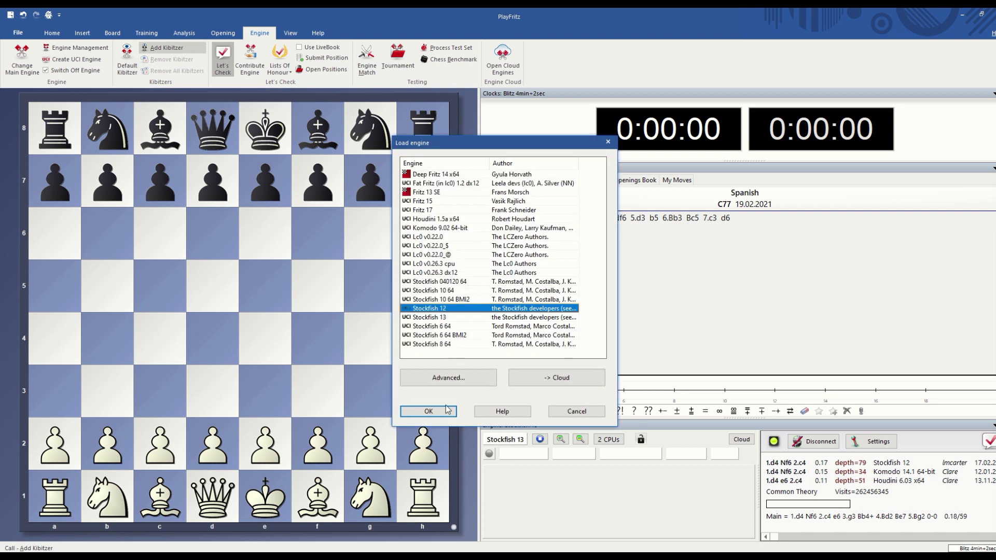
left_click(447, 410)
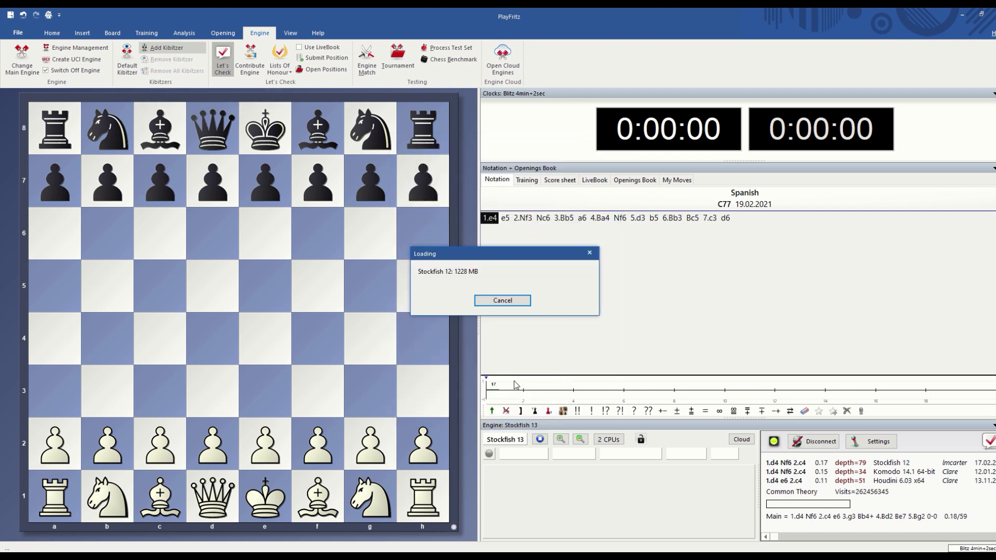
Go to 3...a6 in the Spanish line and analyse the position with both Stockfish 13 and the Stockfish 12 kibitzer
left_click(582, 219)
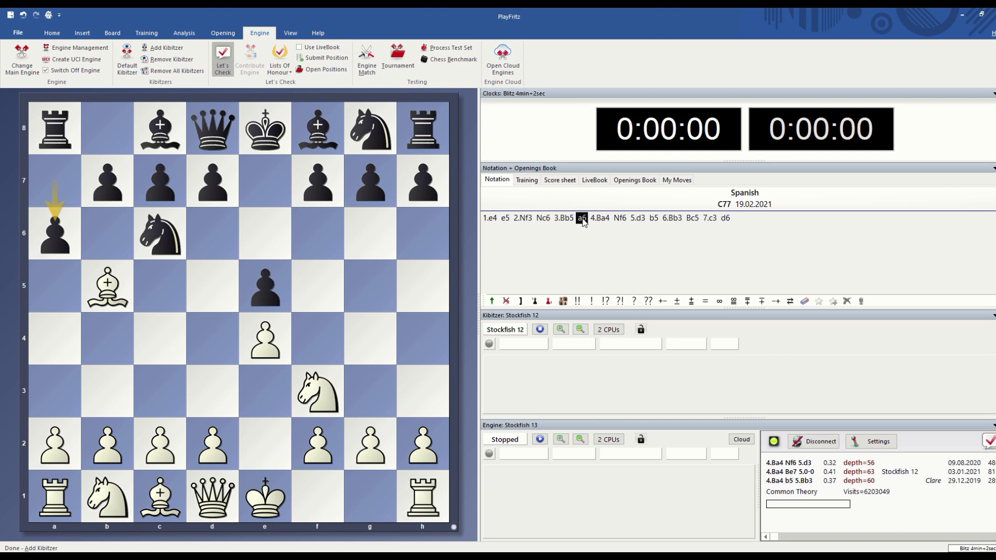
left_click(540, 439)
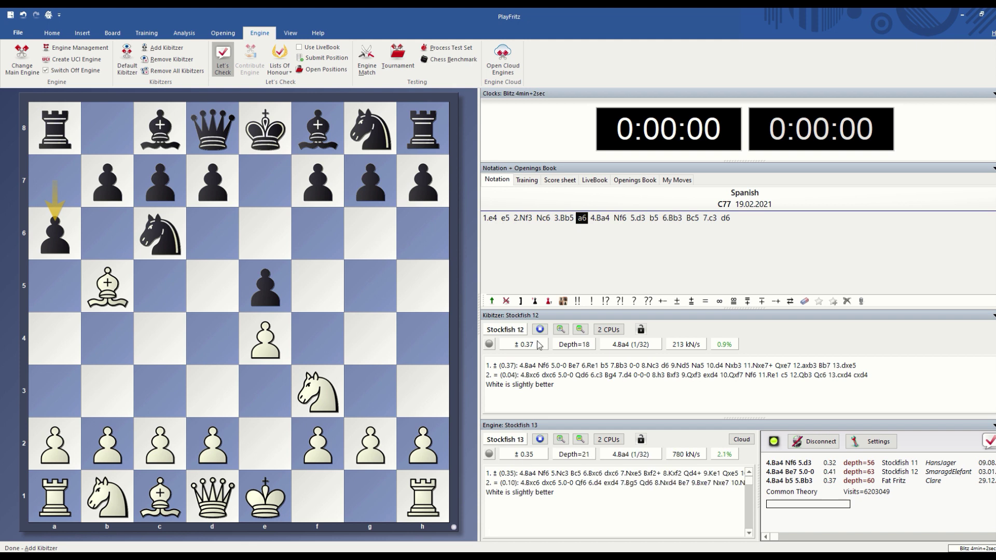
left_click(561, 330)
left_click(580, 329)
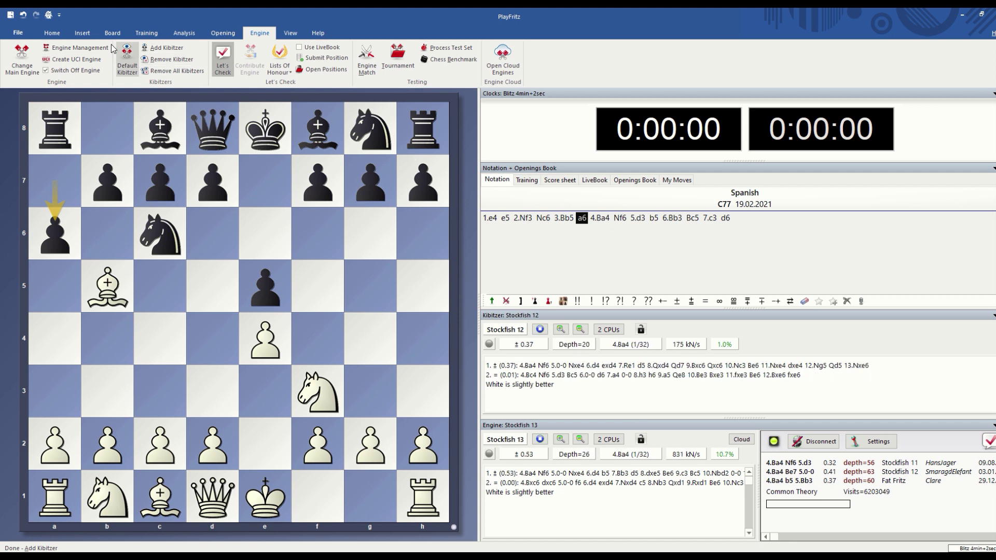
Open the open2021m3 database, keep its games ordered by number, and load the Spanish line at its final move 7...d6
left_click(54, 34)
left_click(403, 61)
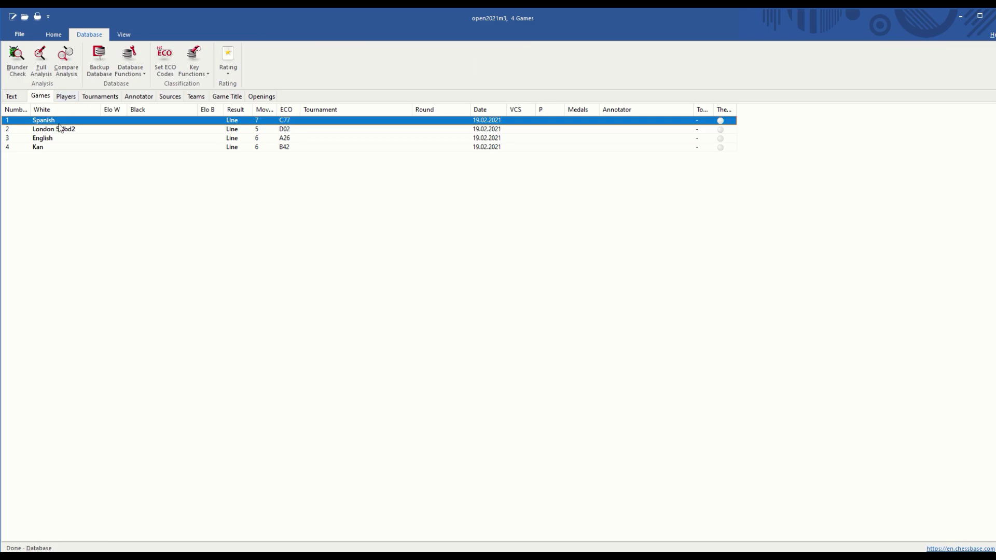
left_click(109, 114)
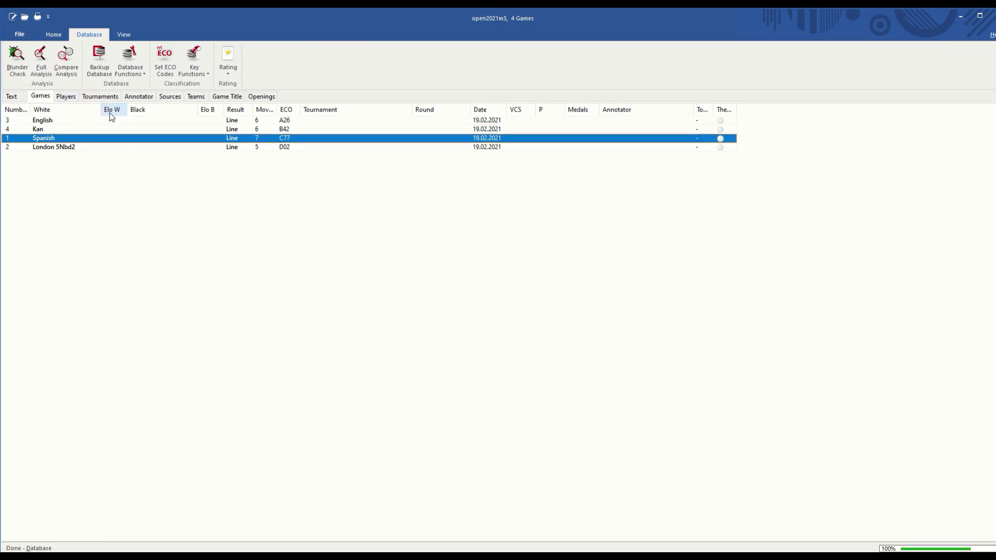
left_click(11, 120)
left_click(14, 110)
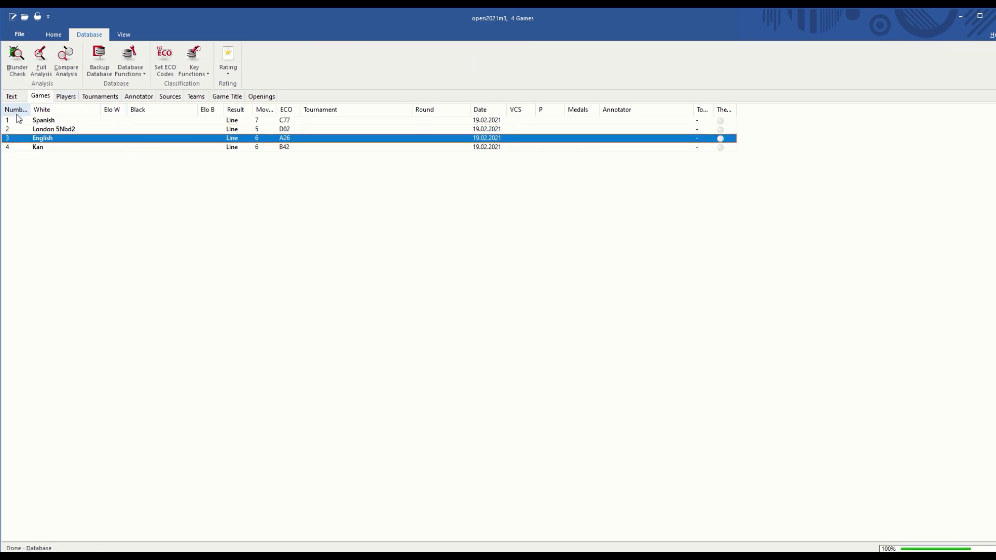
double_click(44, 120)
left_click(724, 218)
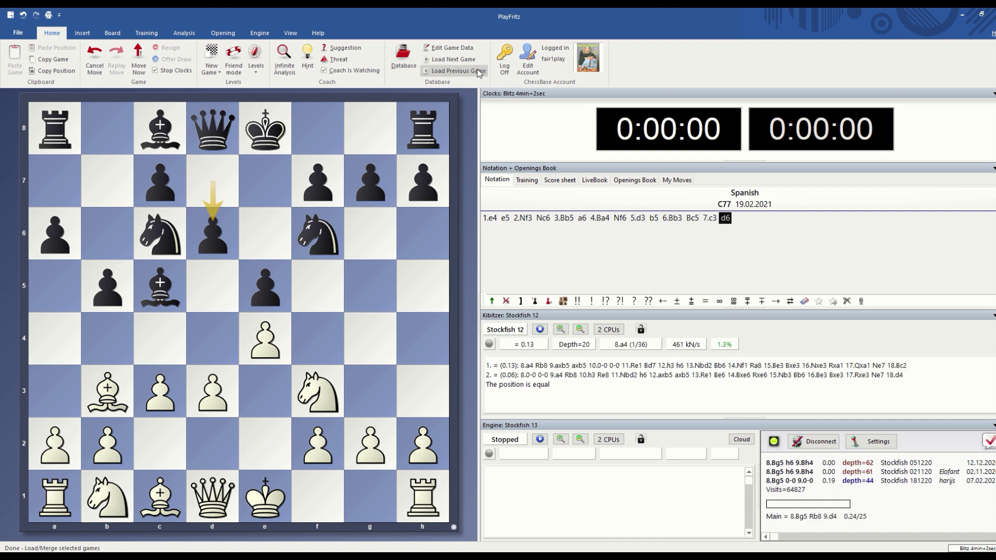
Go through the following database games, London 5Nbd2, English and Kan, viewing the final position of each line
left_click(464, 60)
left_click(634, 221)
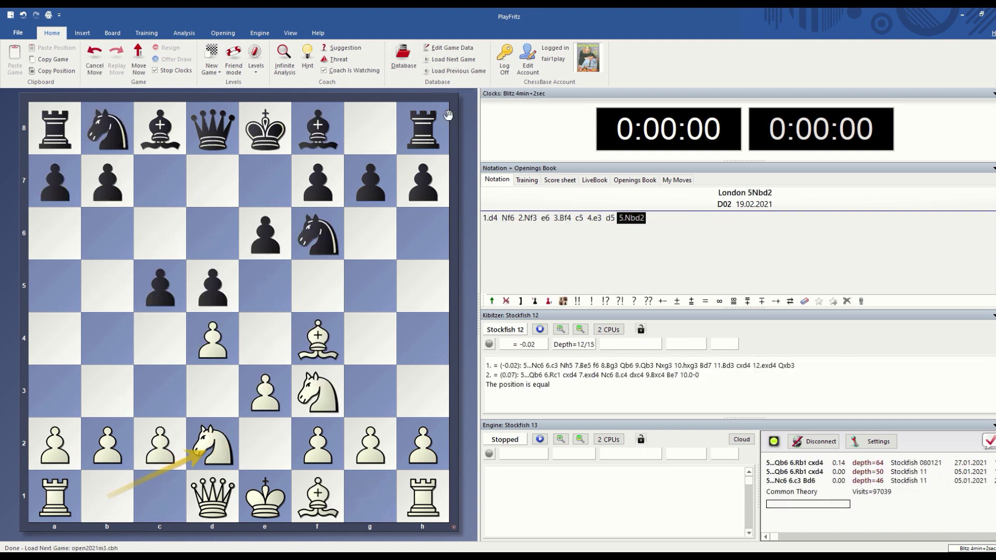
left_click(449, 61)
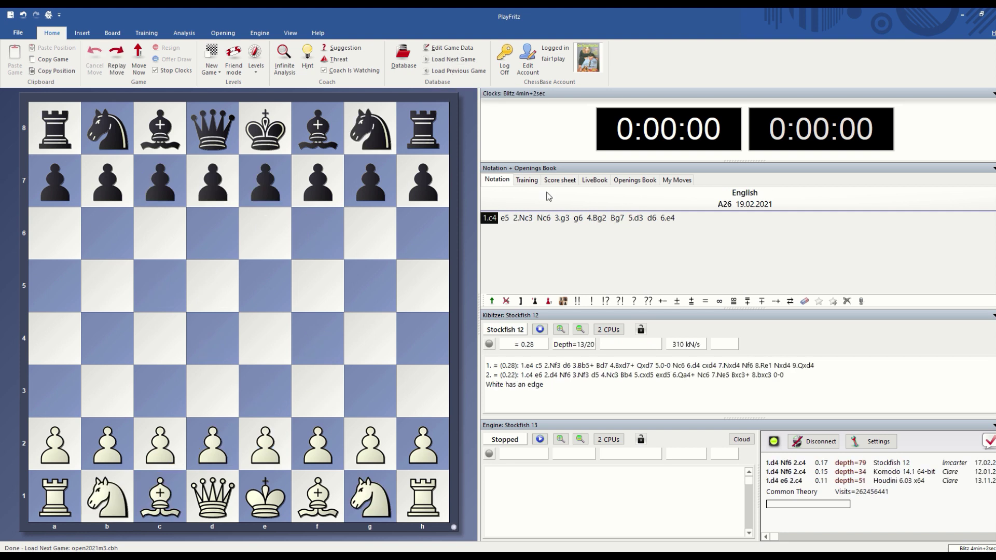
left_click(667, 219)
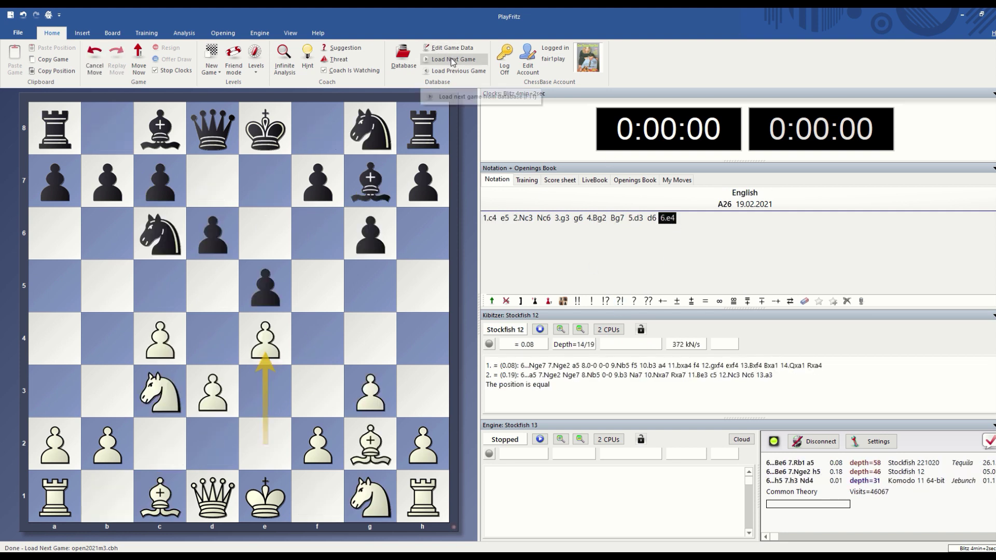
left_click(434, 58)
left_click(699, 220)
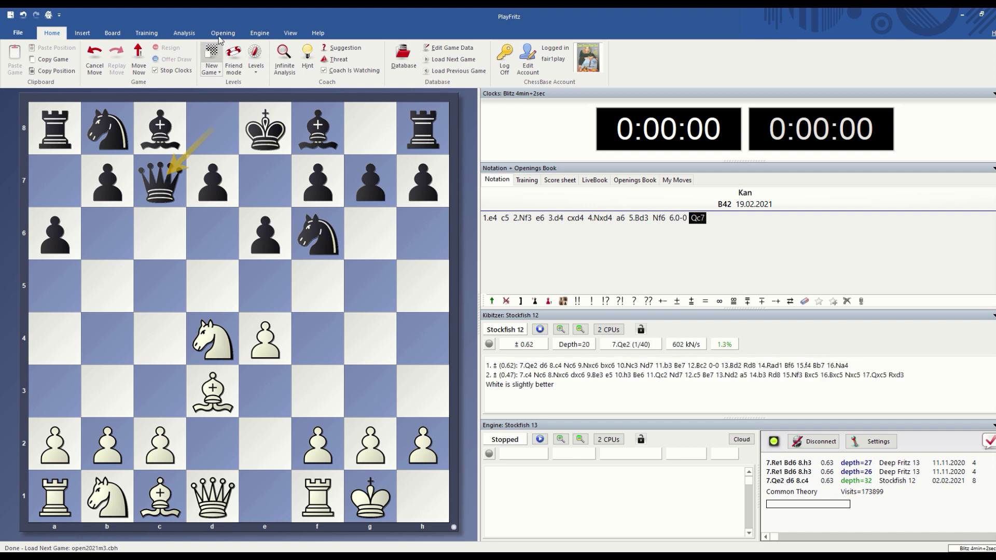
Start a new game and enter the line 1.d4 Nf6 2.c4 g6 3.Nc3 Bg7 4.e4 d6 5.Nf3 0-0 6.Be2
left_click(212, 53)
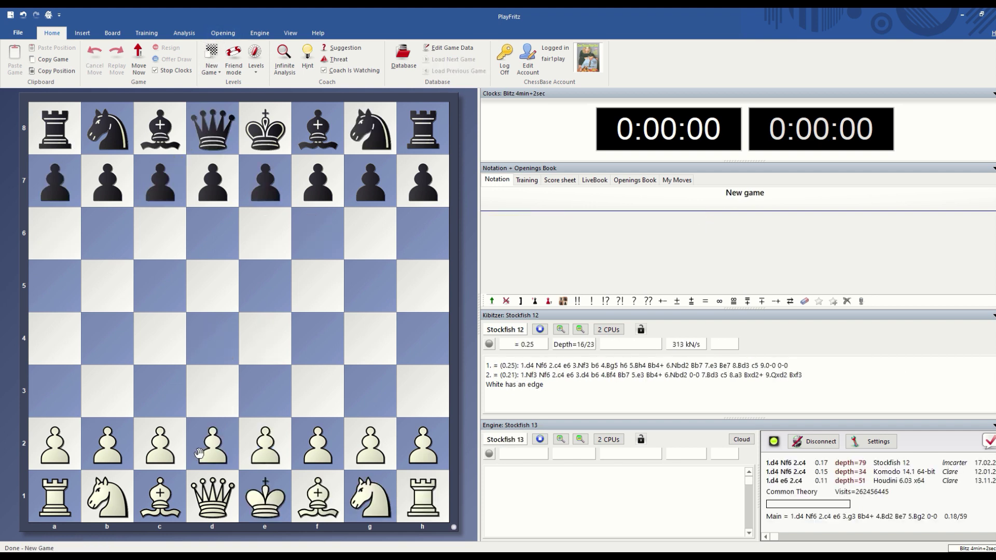
left_click(220, 341)
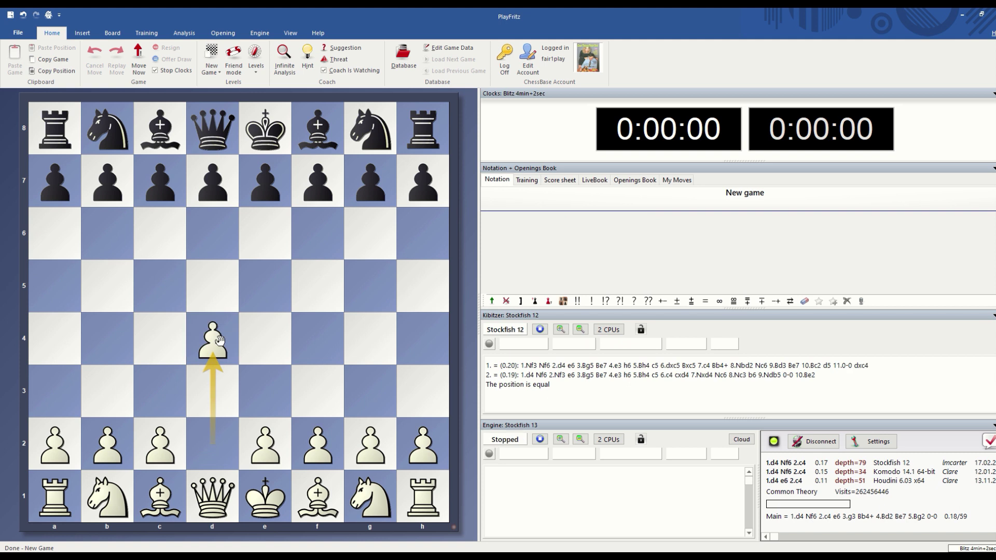
left_click(161, 338)
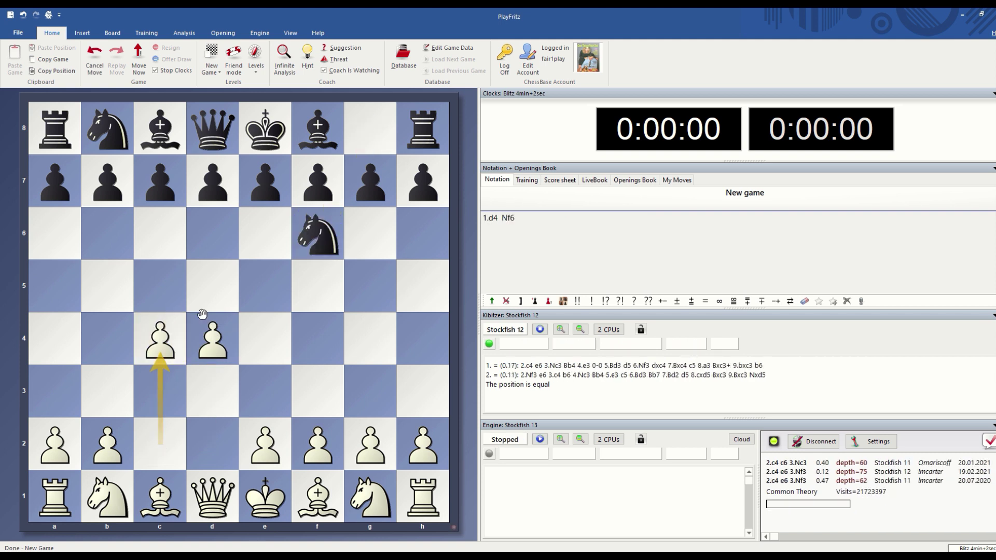
left_click(160, 391)
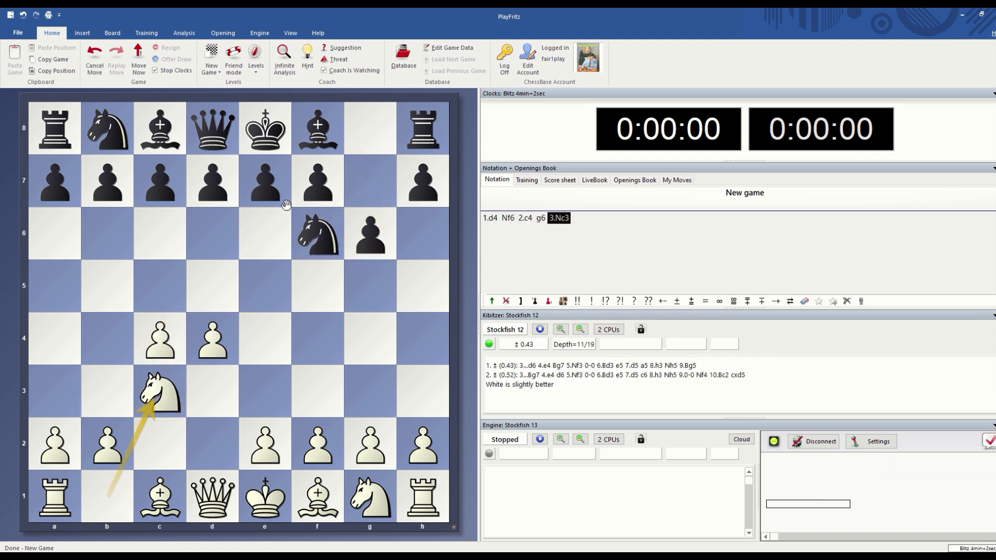
left_click_drag(265, 444, 268, 332)
left_click(319, 396)
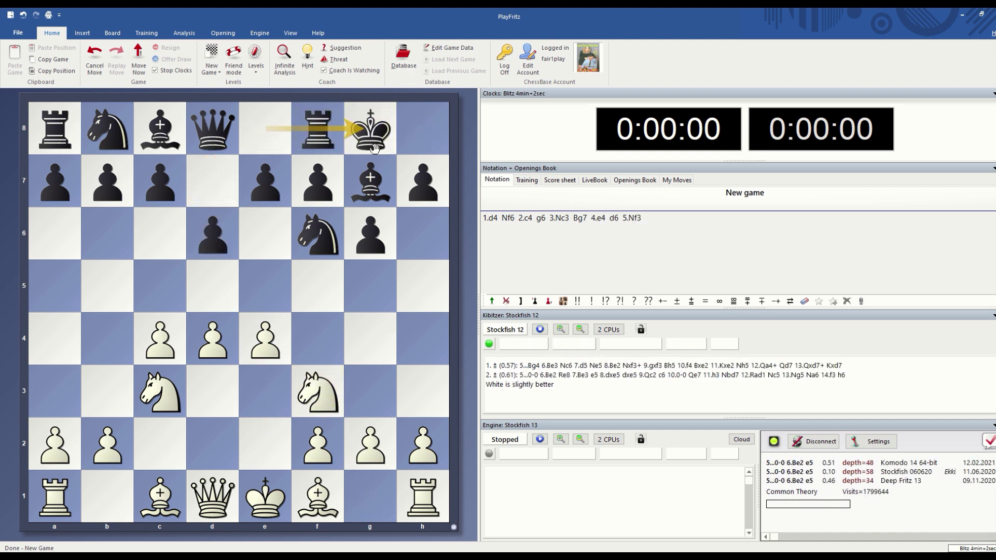
left_click_drag(317, 496, 265, 445)
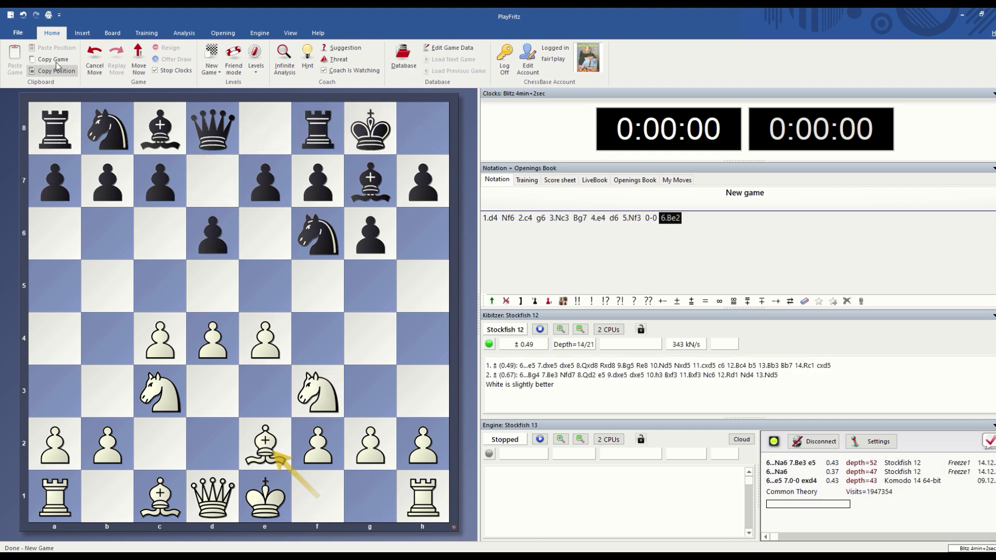
Save the new line to the open2021m3 database as "kings indian" and load the Kan game from the list
left_click(18, 32)
mouse_move(46, 97)
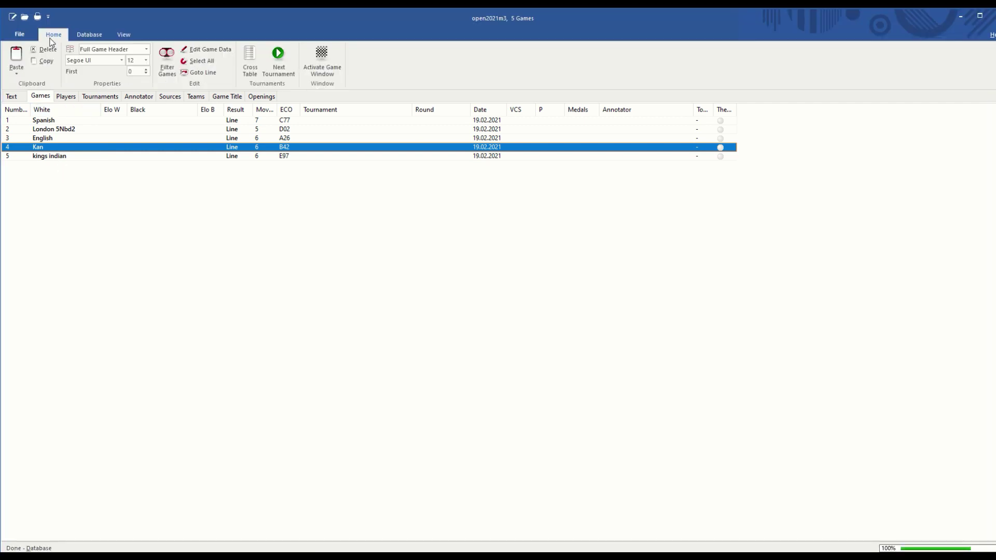
double_click(201, 147)
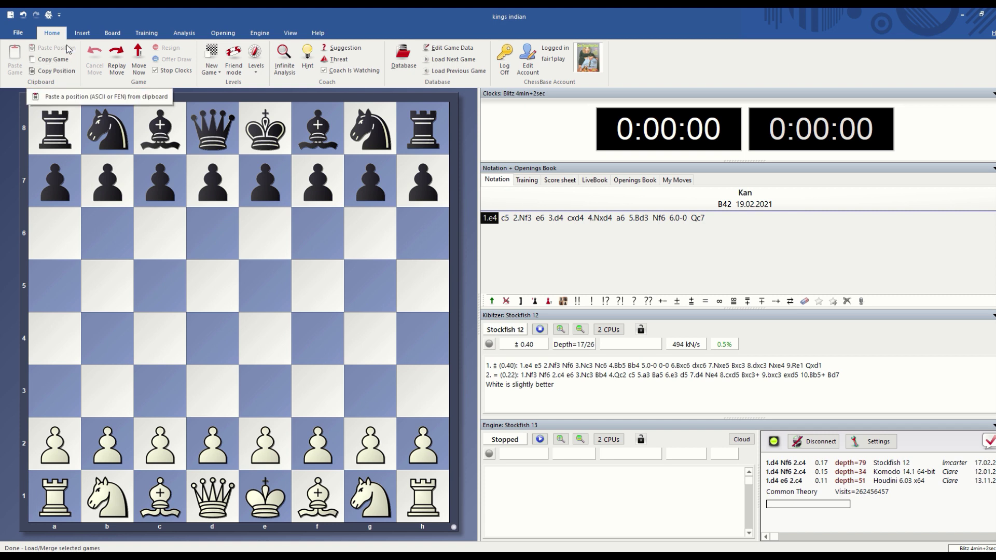
Create a new engine match file named newfile.cbmatch
left_click(259, 32)
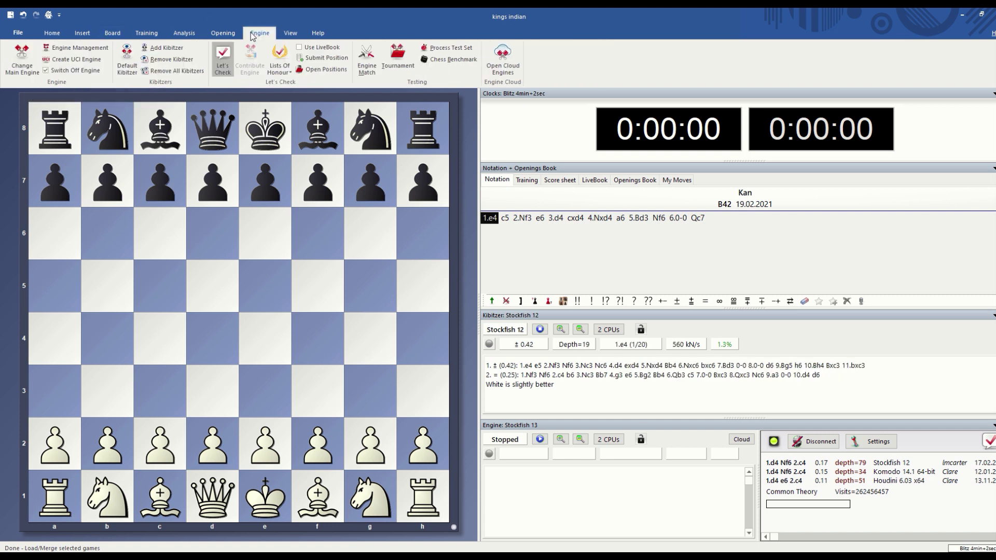
left_click(366, 66)
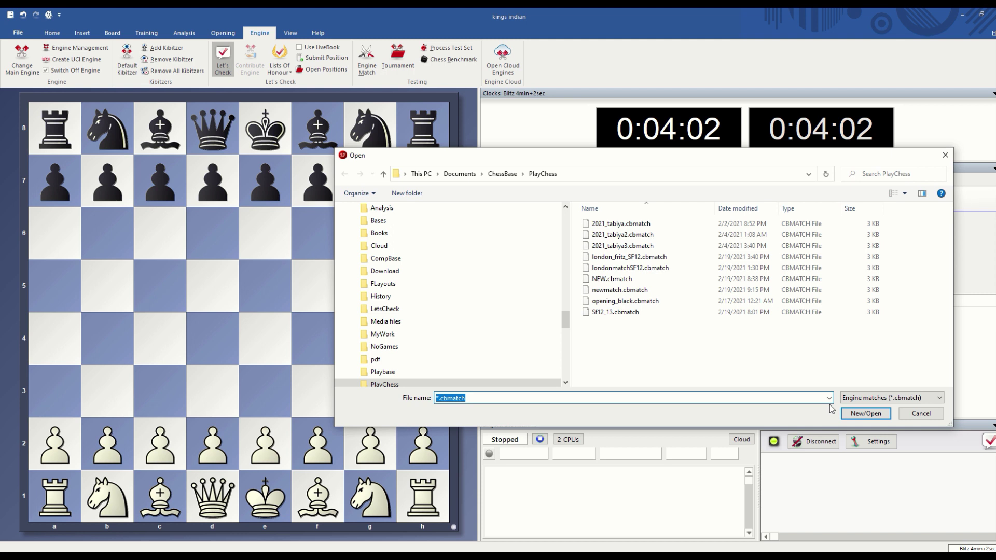
left_click_drag(440, 399, 434, 398)
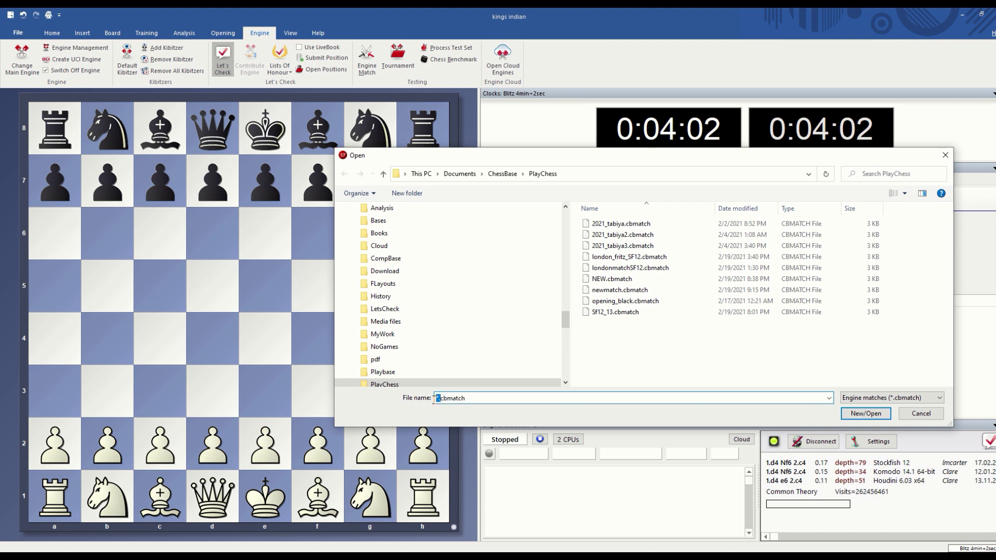
type("newfile")
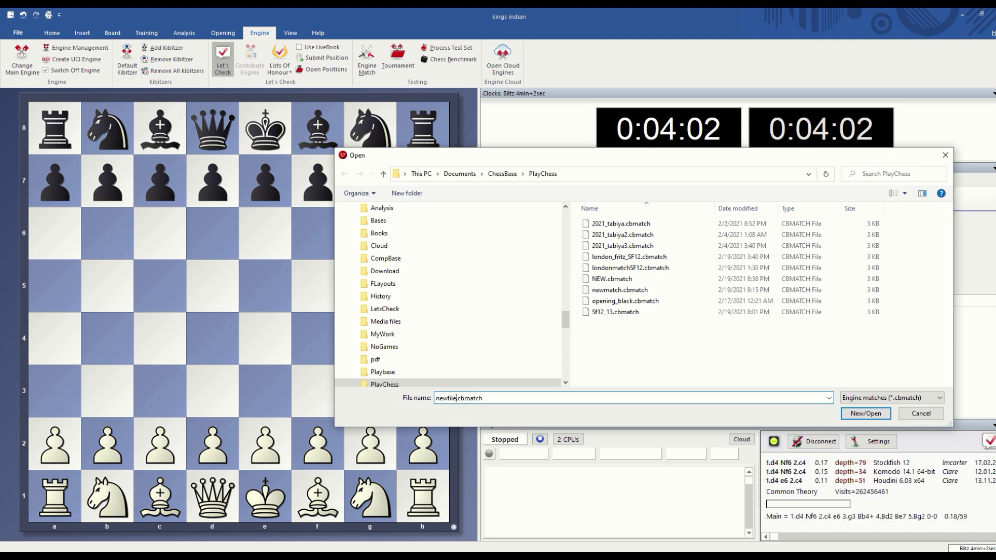
key("Return")
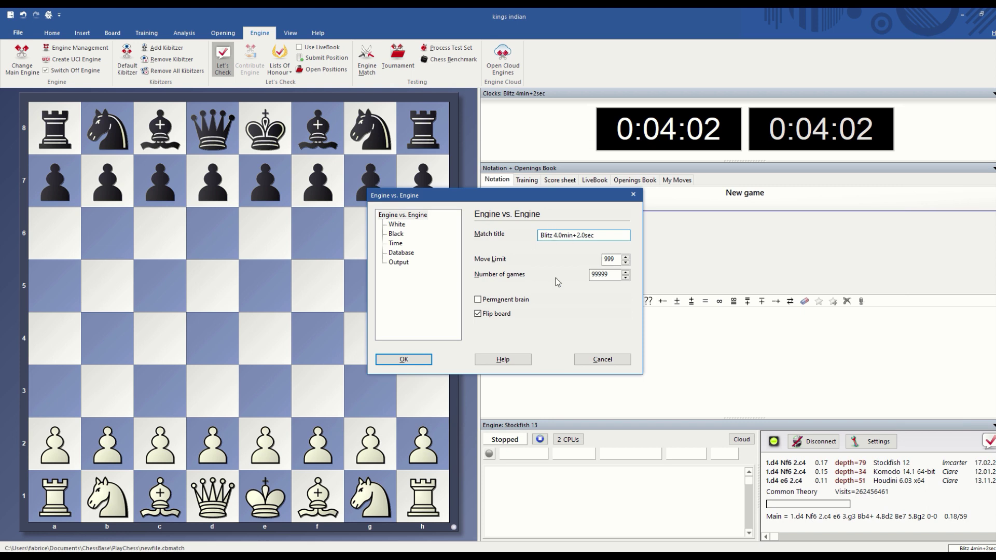
Define Stockfish 13 as the White engine and Stockfish 12 as the Black engine for the match
key("BackSpace")
type("5")
left_click(400, 224)
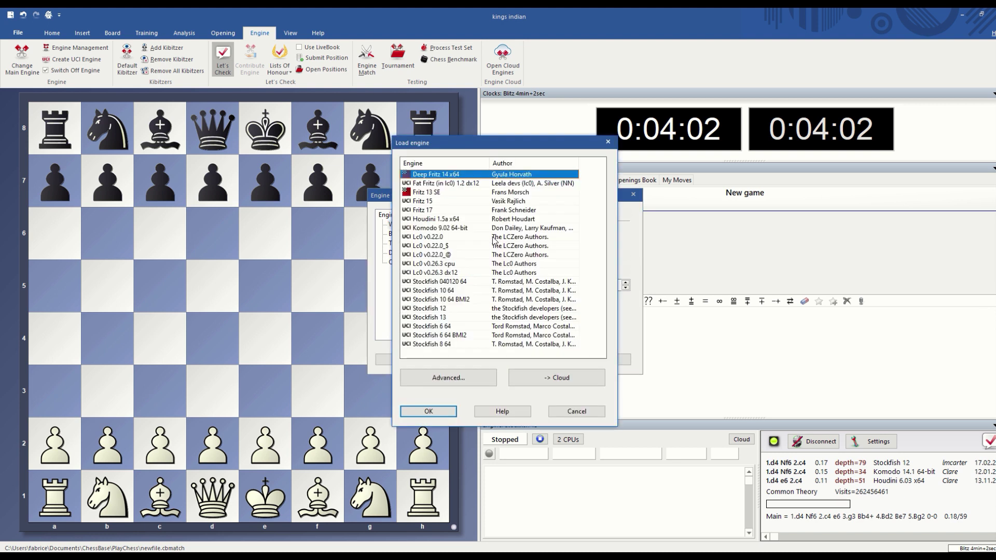
double_click(432, 318)
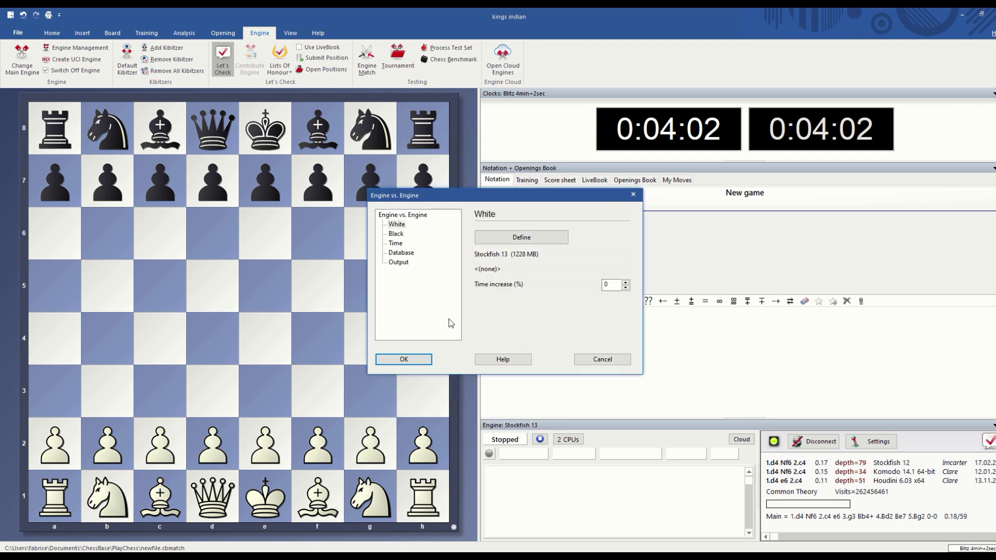
left_click(395, 234)
left_click(521, 238)
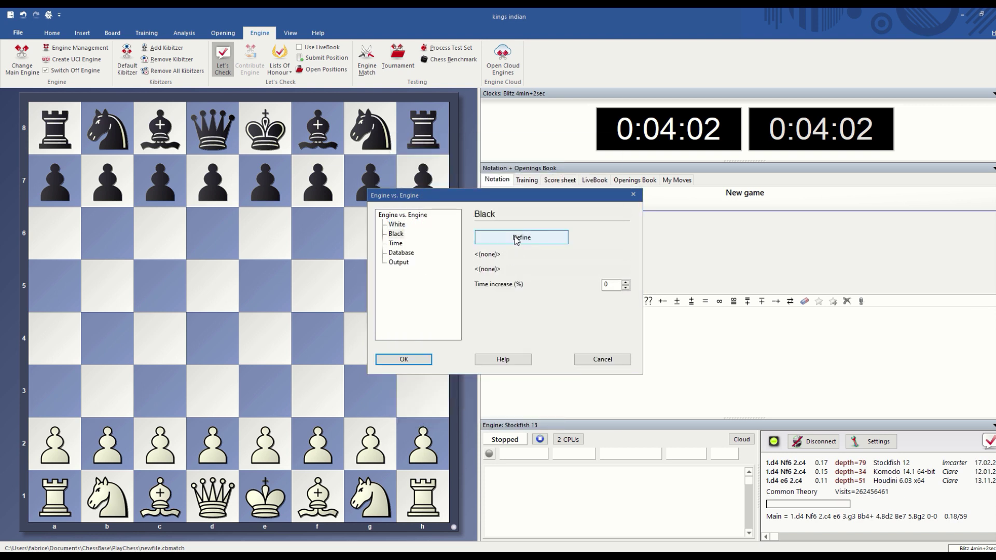
left_click(433, 303)
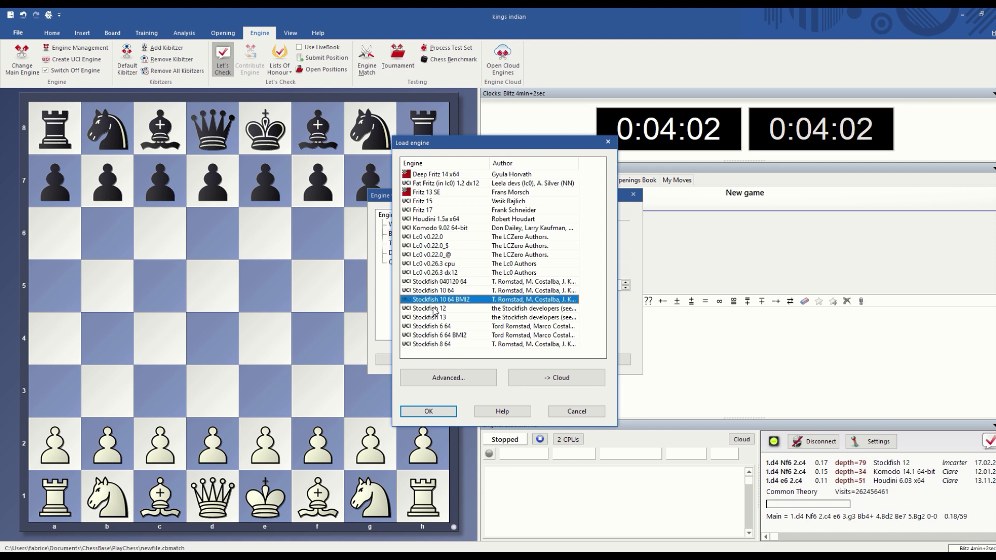
double_click(433, 308)
Set the match's blitz time control to 5 minutes, keeping the 2-second gain per move
left_click(393, 243)
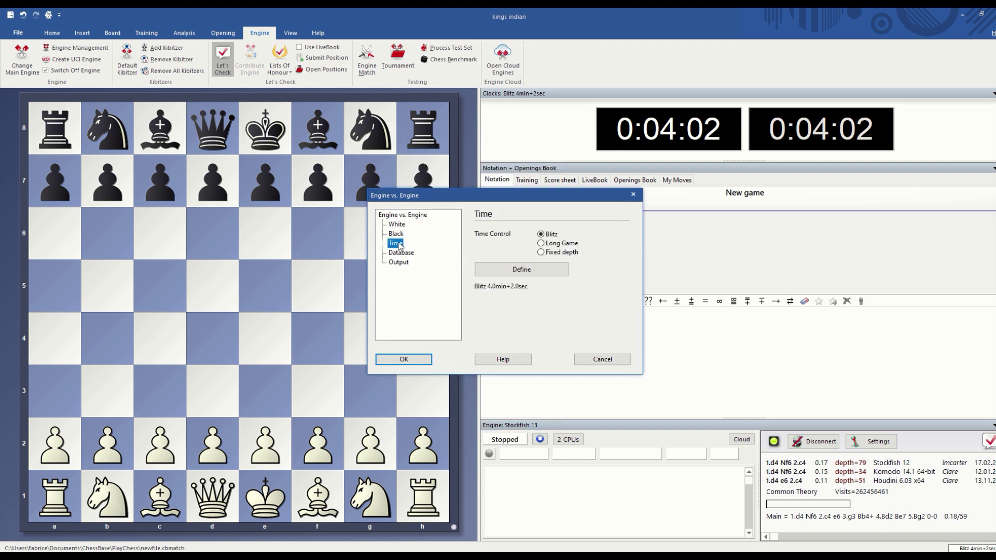
left_click(526, 270)
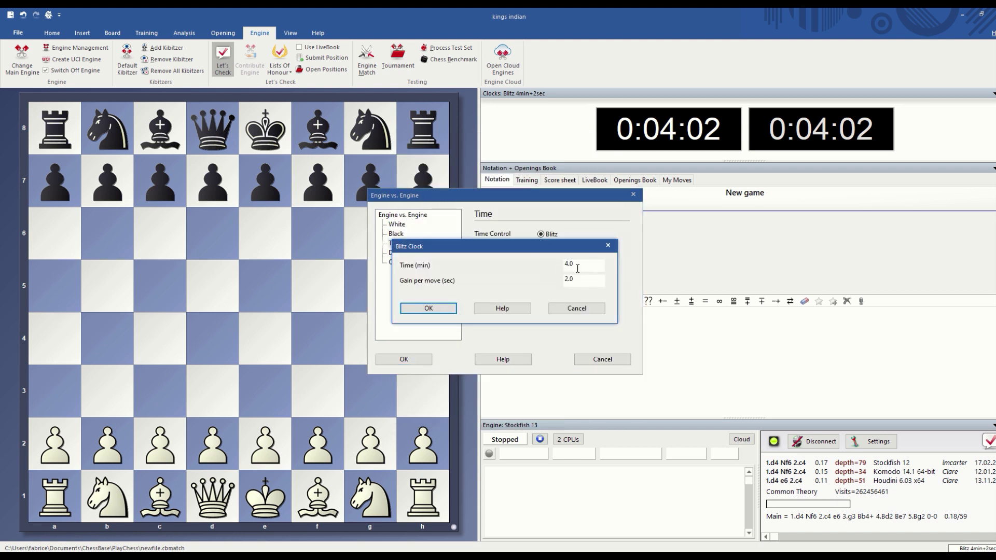
double_click(568, 264)
left_click(450, 310)
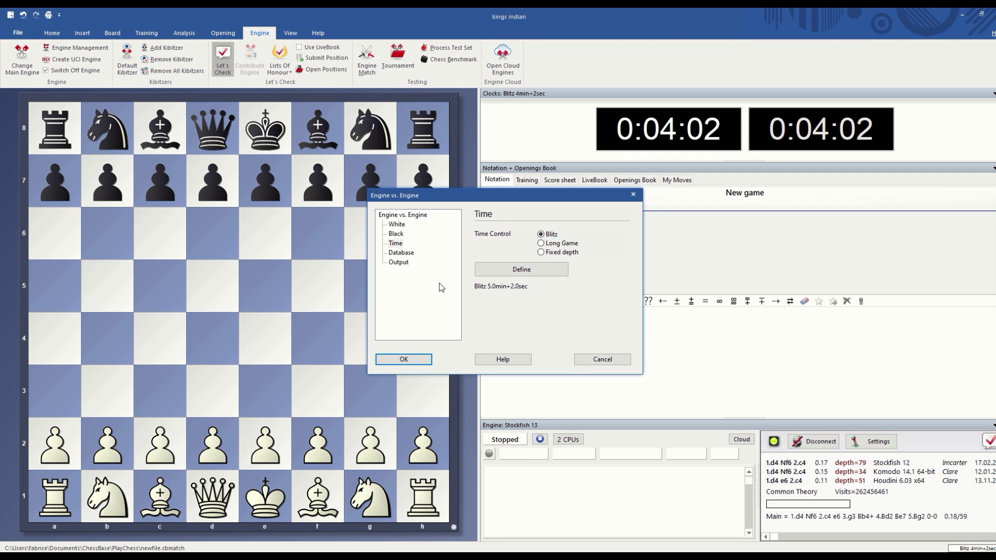
Use games 1 to 5 of open2021m3.cbh as openings with alternating colours, and start the match with output to EngMatch.cbh
left_click(408, 258)
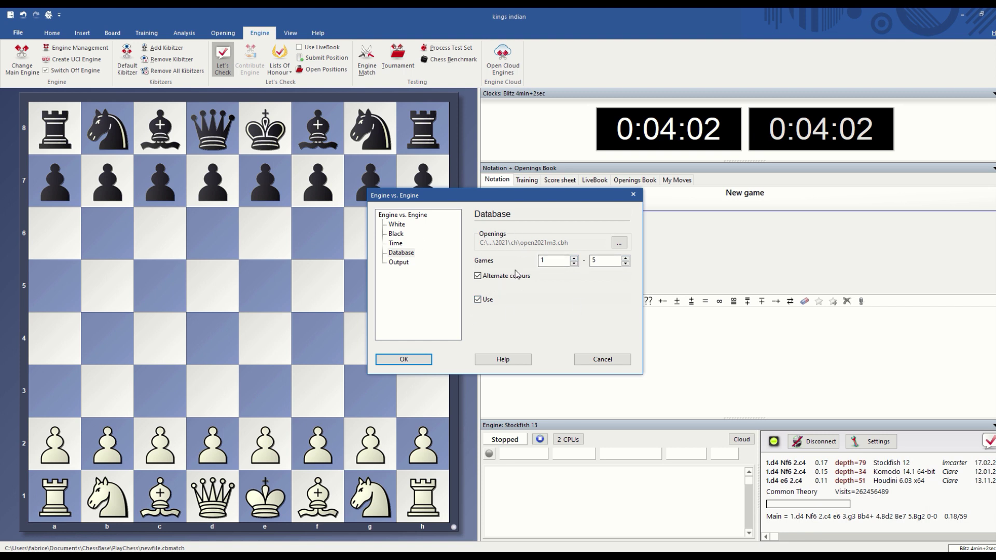
left_click(400, 262)
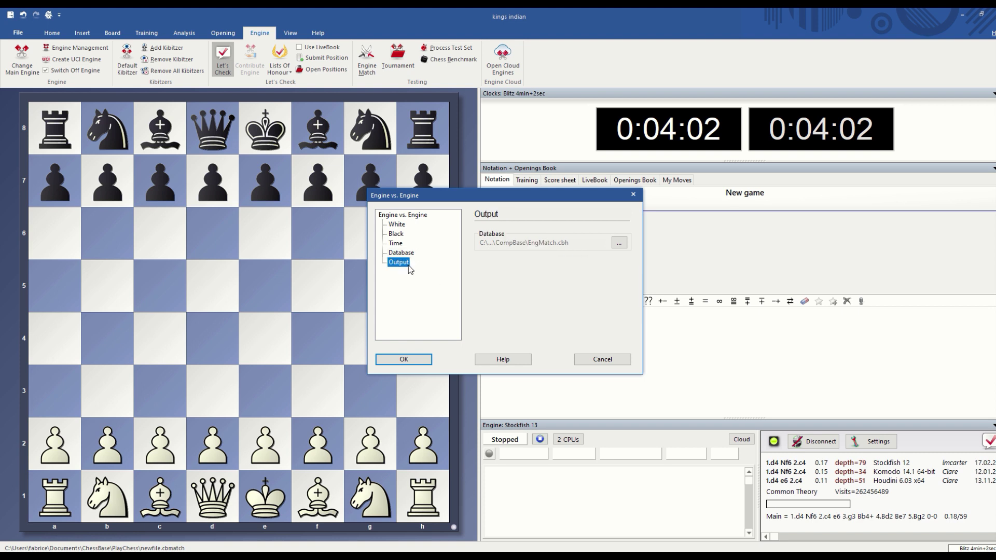
left_click(411, 360)
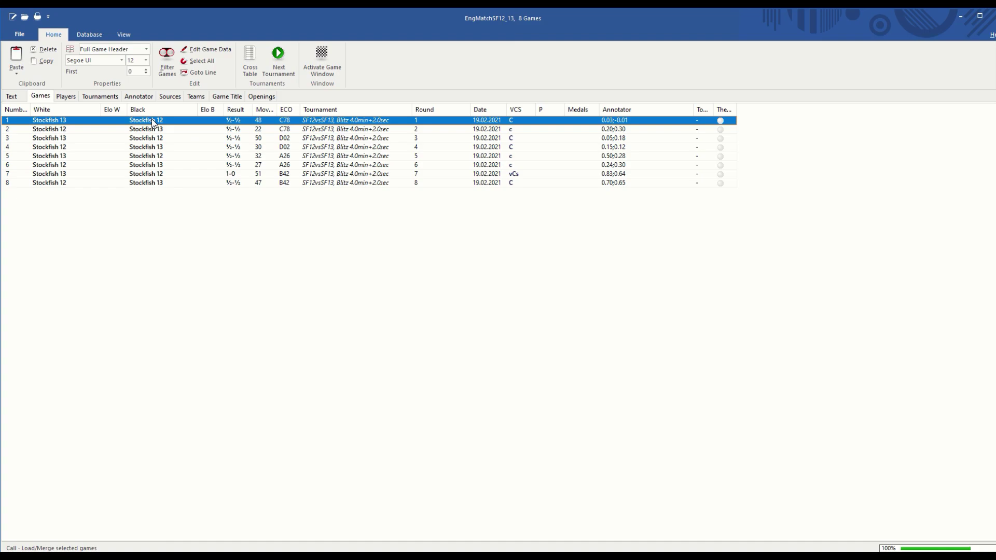
Select all games in the EngMatchSF12_13 database and display their cross table
key("shift+Down")
key("shift+Down")
key("shift+Down")
key("shift+Down")
key("shift+Down")
key("shift+Down")
key("shift+Down")
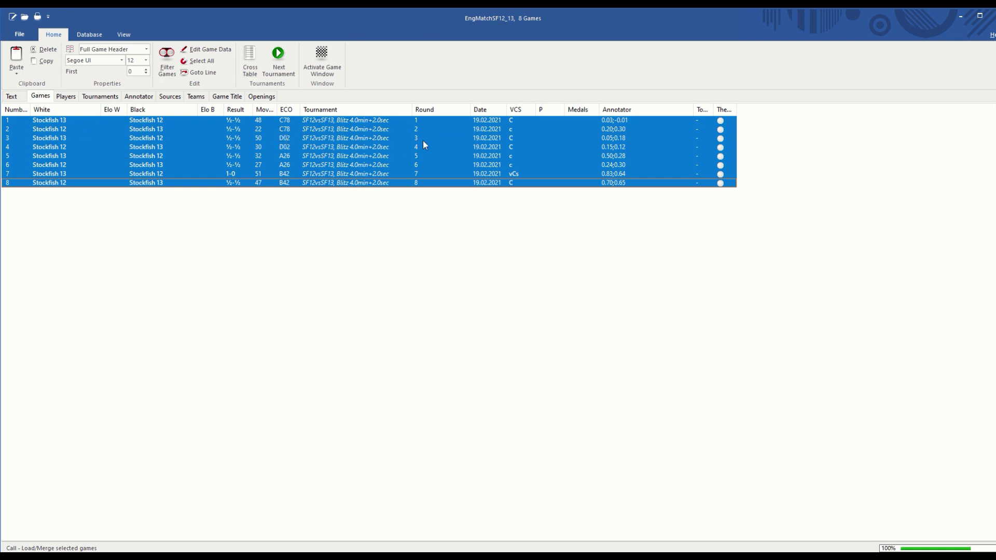
left_click(250, 64)
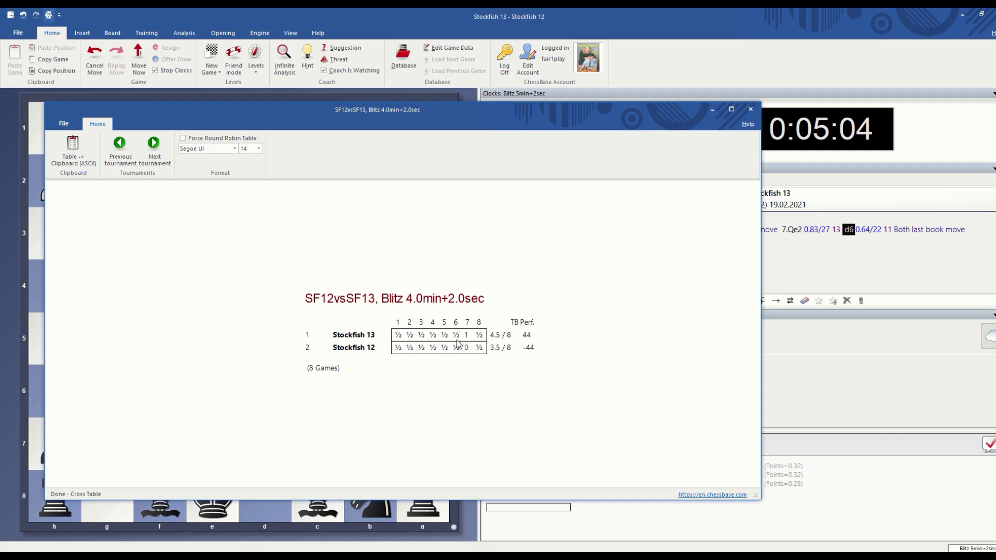
Return to the Stockfish 13 - Stockfish 12 game, run infinite analysis after 6...Qc7, and flip the board
mouse_move(278, 552)
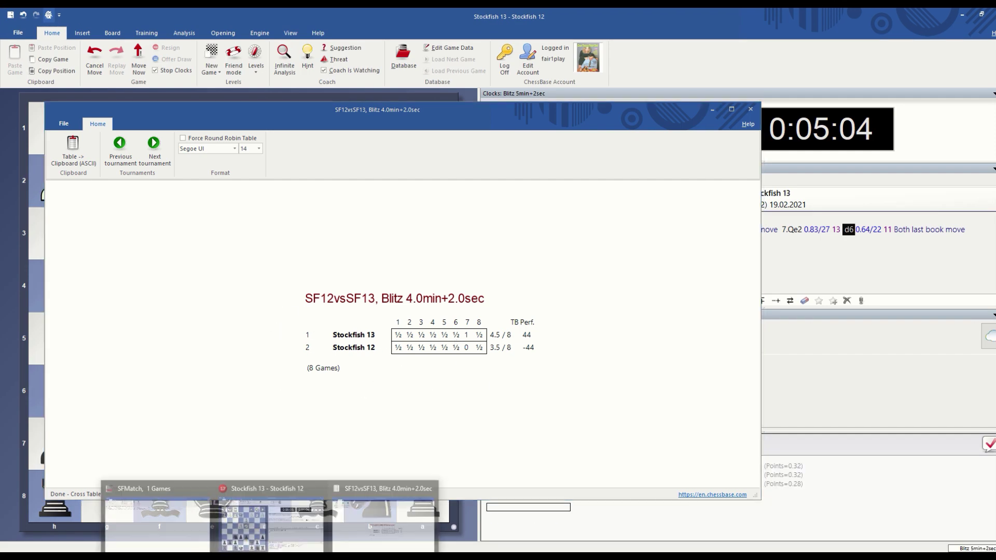
left_click(302, 488)
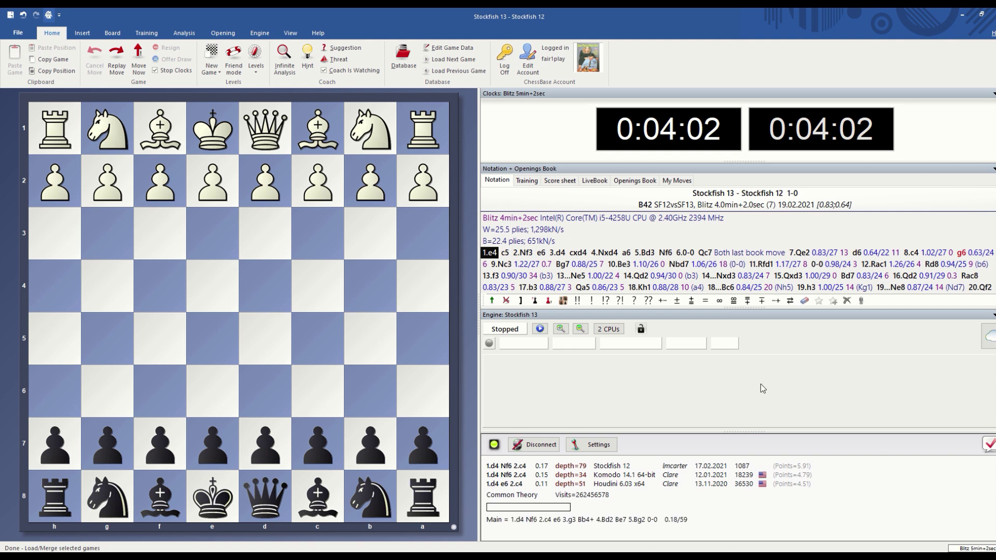
scroll(659, 244, "down", 3)
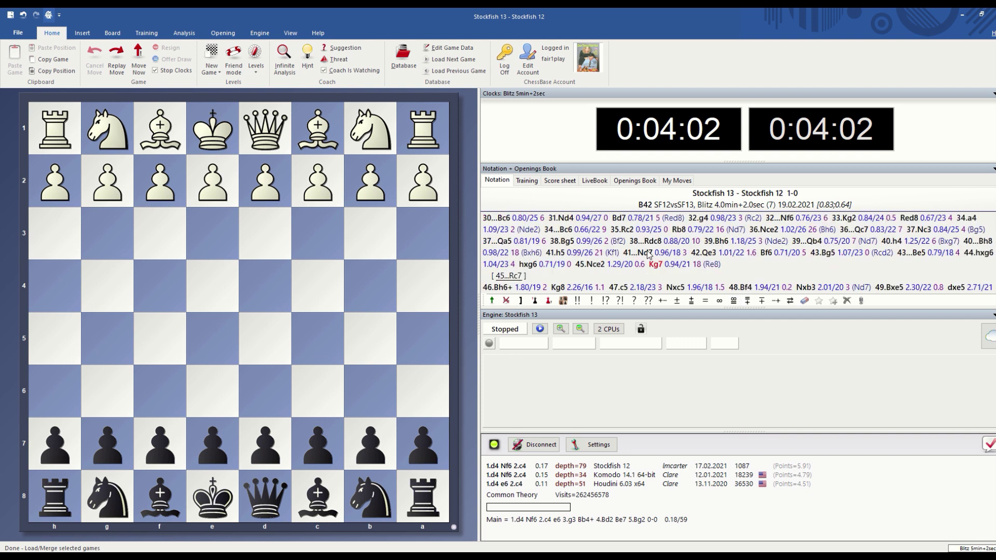
scroll(648, 253, "up", 4)
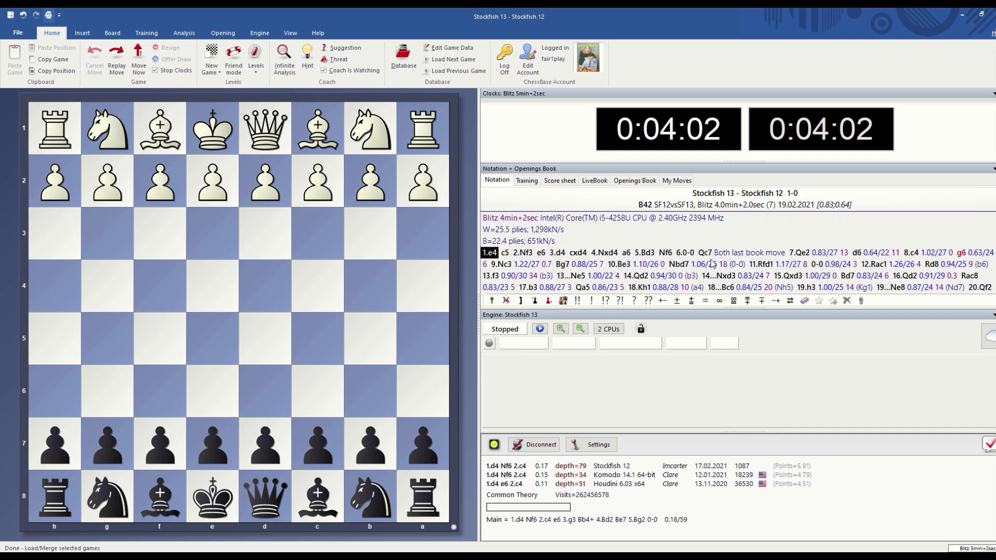
left_click(706, 254)
left_click(286, 70)
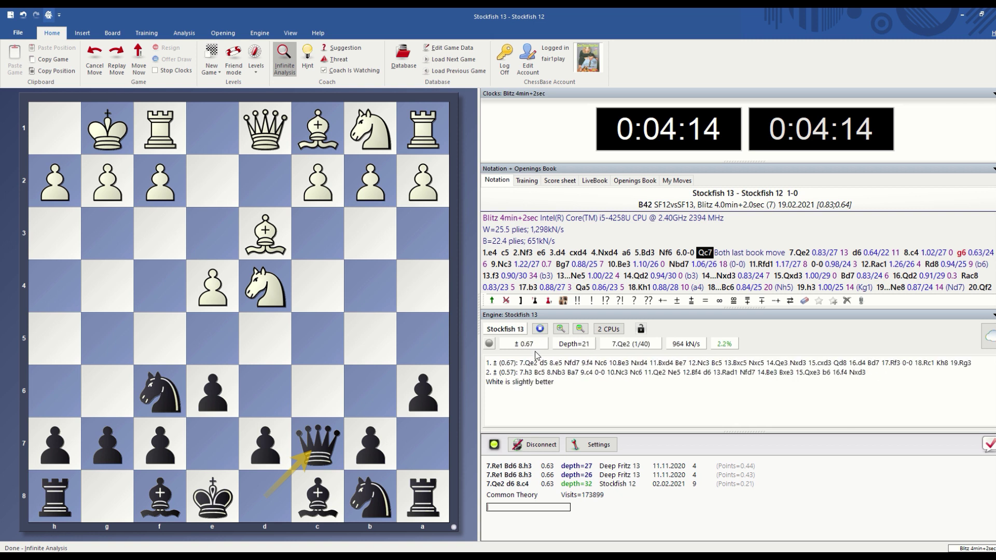
key("ctrl+shift+f")
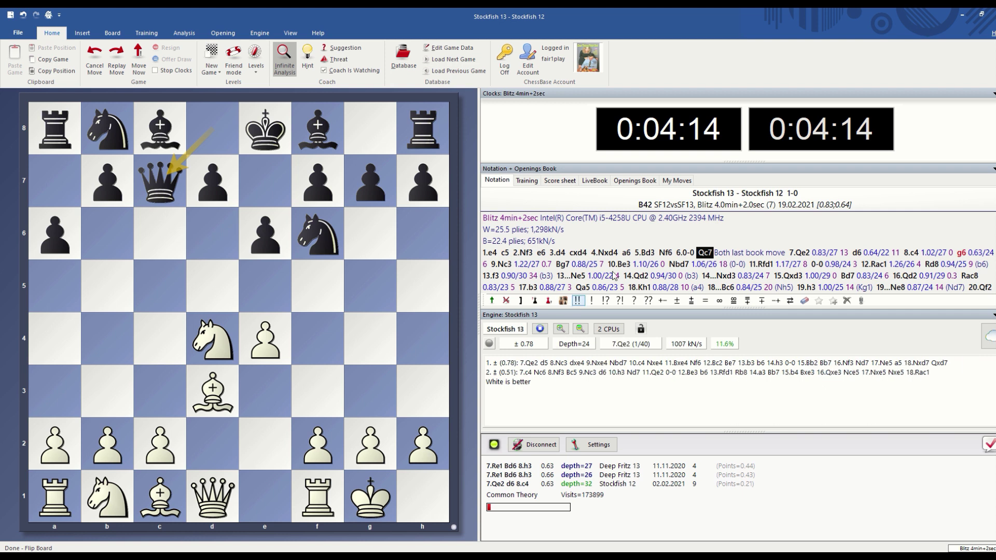
Enter 4...Nc6 as a variation after 4.Nxd4 and return to the position after 6...Qc7
left_click(604, 252)
left_click_drag(134, 151, 155, 230)
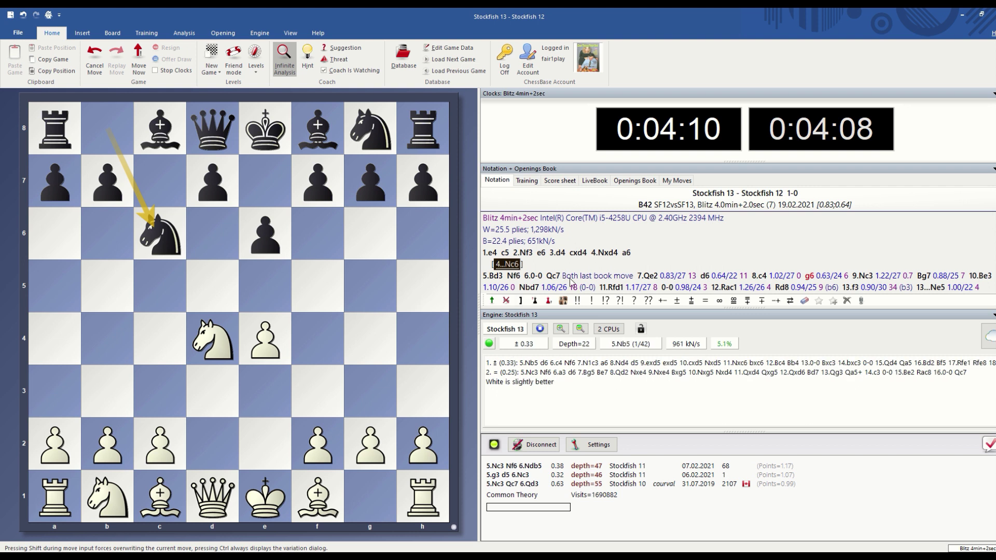
left_click(554, 276)
Load the next match game and add Stockfish 12 as a kibitzer, leaving more room for the notation
left_click(464, 60)
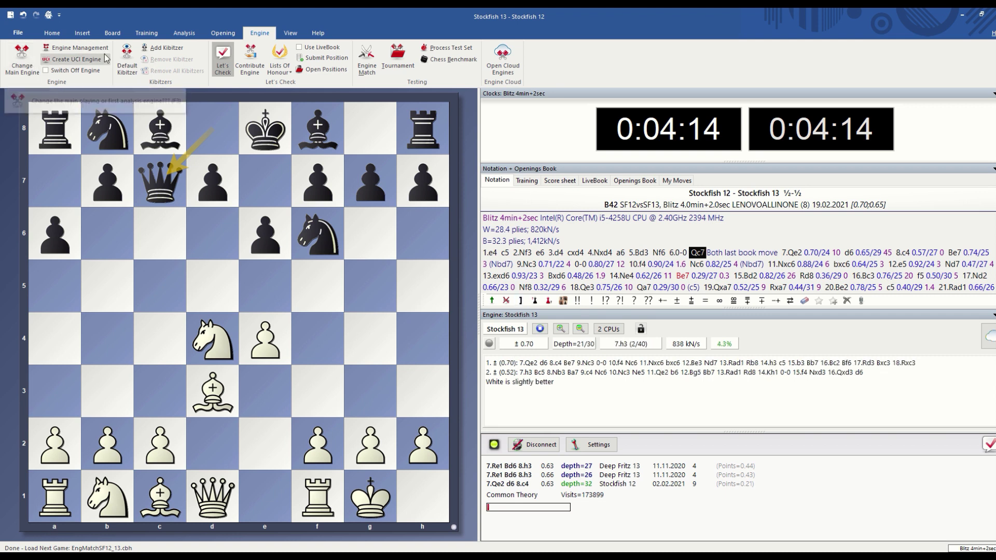
left_click(158, 47)
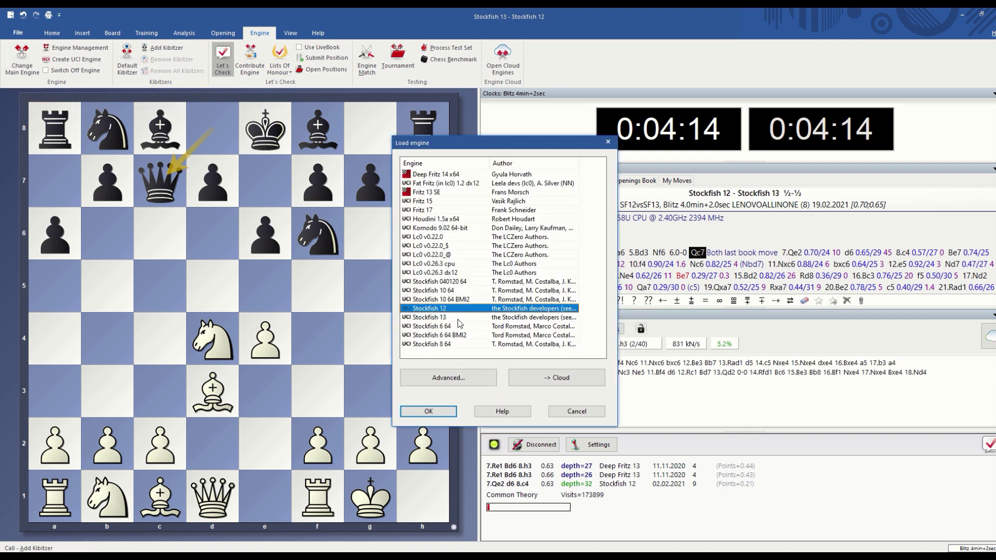
left_click(428, 412)
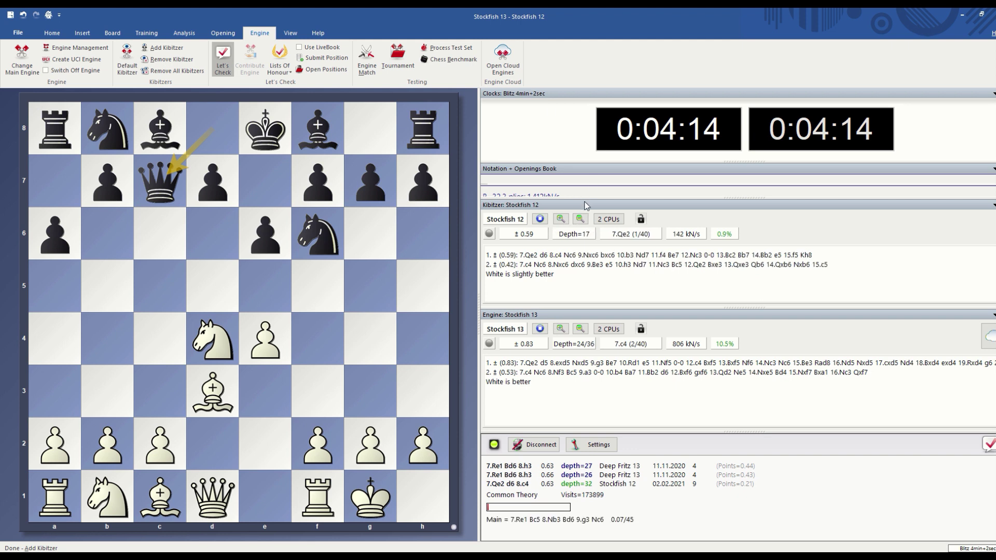
left_click_drag(581, 198, 586, 262)
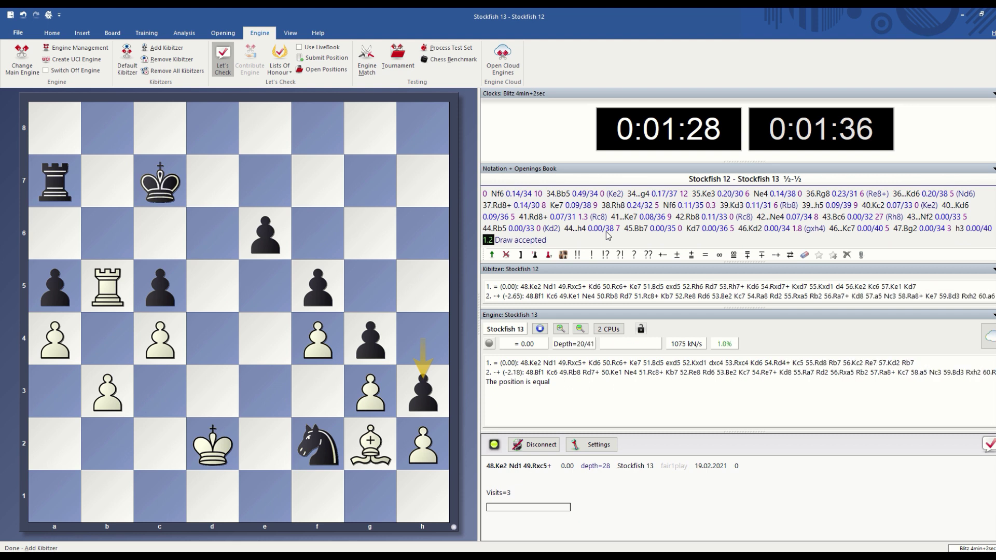
Continue the drawn game's final position with 48.Ke2 Nd1 49.Rxc5+ Kd6 50.Rc6+ Ke7 51.Bd5 exd5 52.Kxd1 dxc4 53.Rxc4
left_click_drag(216, 421, 262, 442)
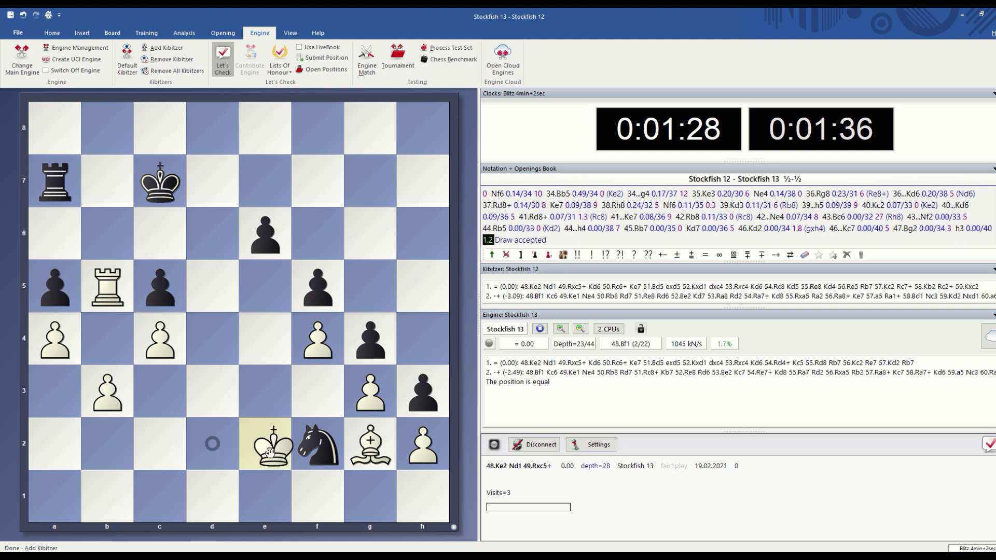
left_click_drag(258, 479, 210, 489)
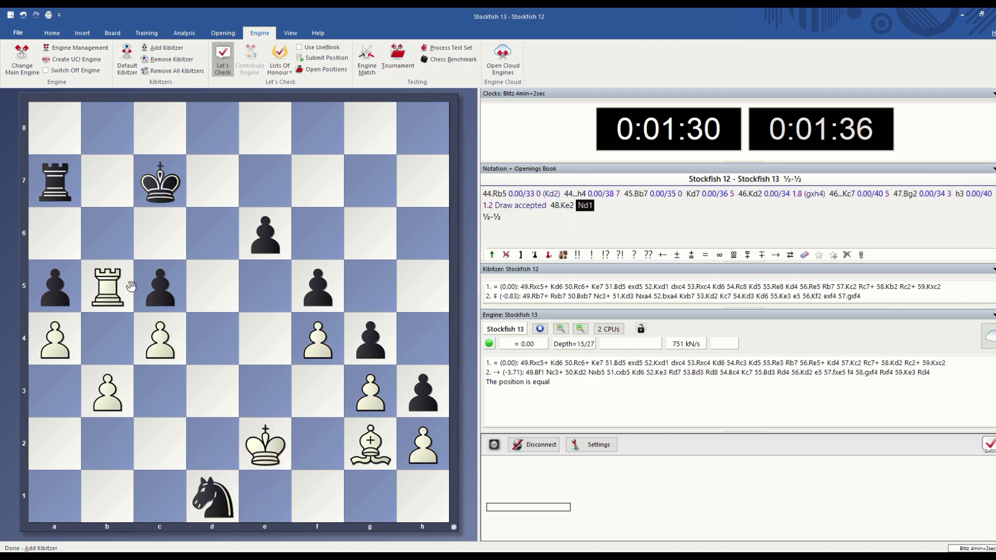
left_click_drag(109, 285, 158, 285)
left_click_drag(160, 181, 212, 228)
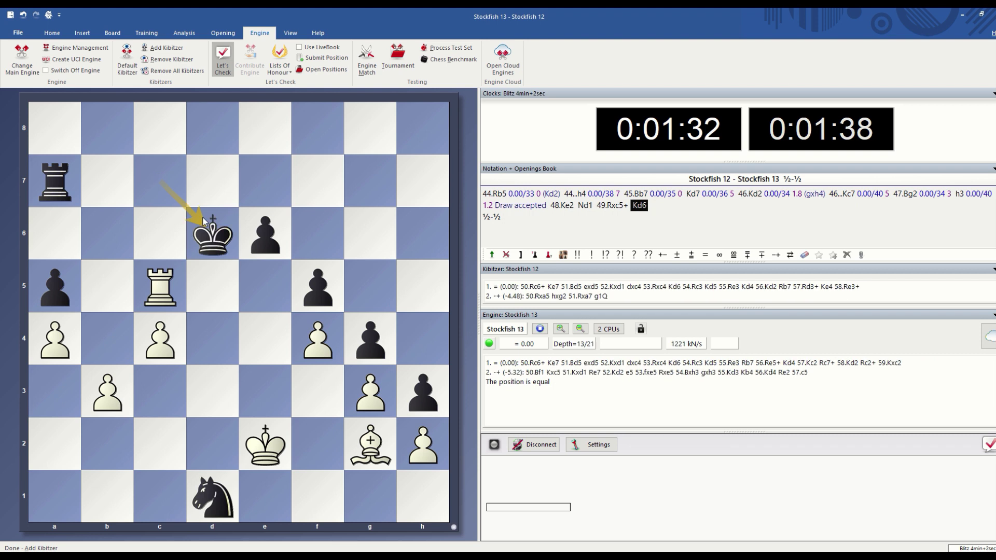
left_click_drag(163, 262, 262, 179)
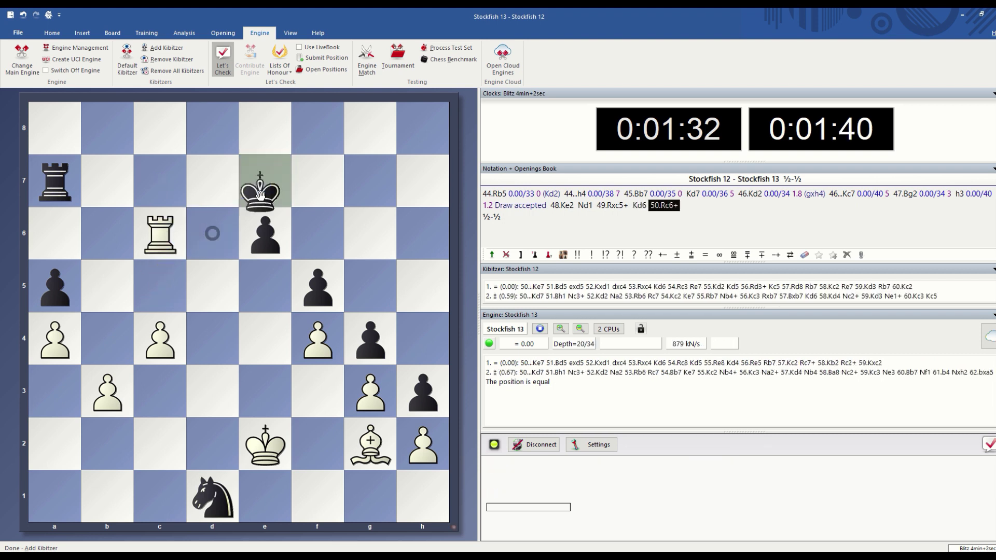
left_click_drag(370, 443, 213, 286)
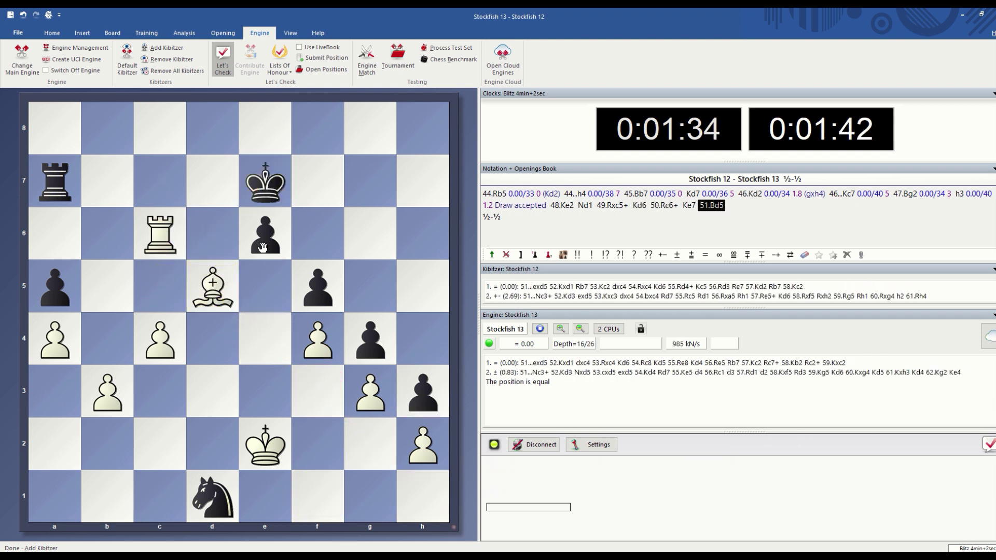
left_click_drag(264, 233, 214, 286)
left_click_drag(265, 444, 213, 495)
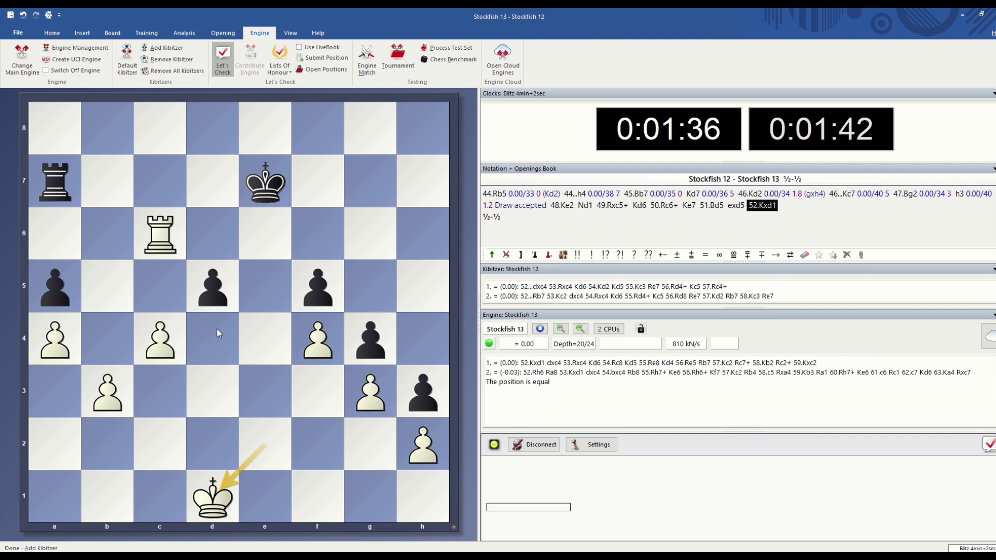
left_click_drag(213, 285, 160, 337)
left_click_drag(161, 263, 160, 339)
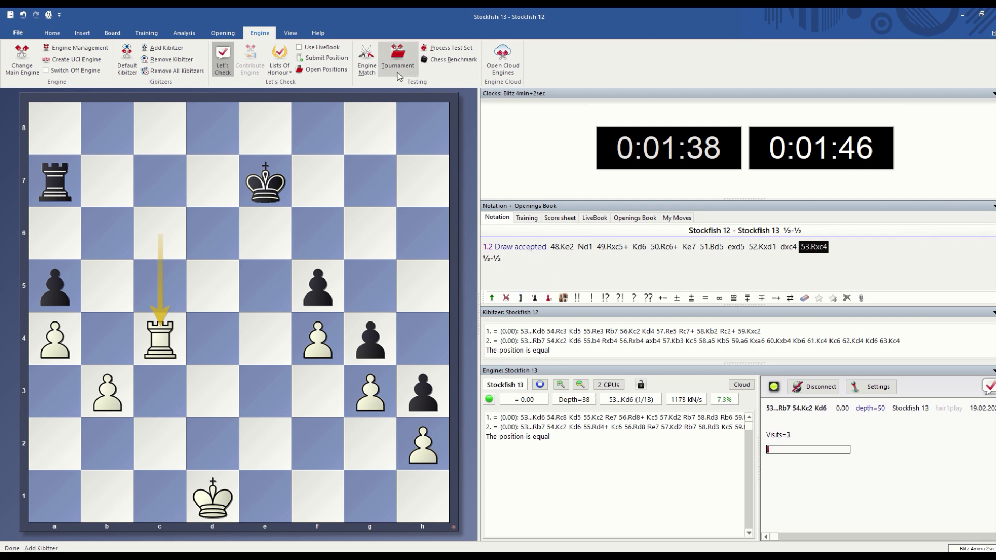
Load the previous match game and step through its moves from 21.Qd2 to 31...Bd7
left_click(52, 32)
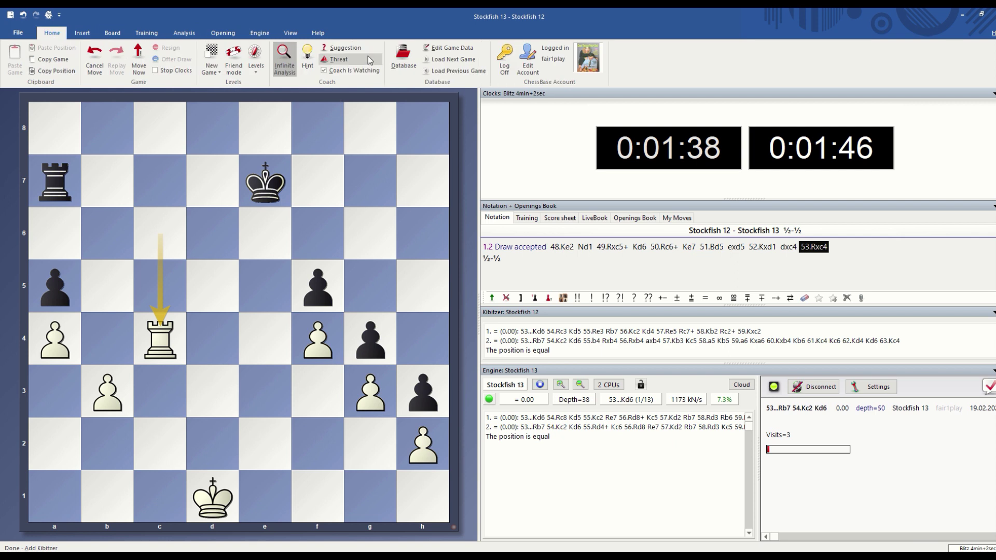
left_click(454, 71)
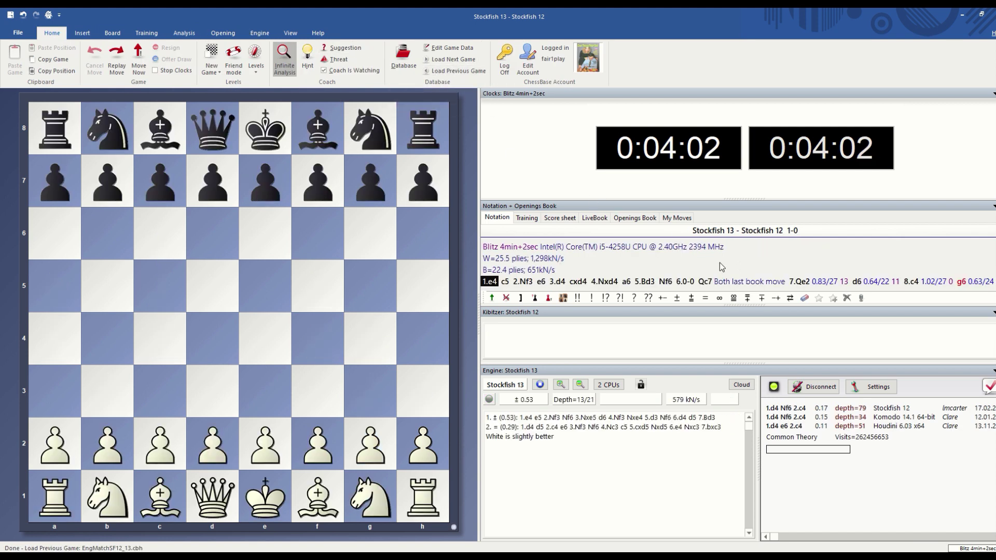
left_click(650, 270)
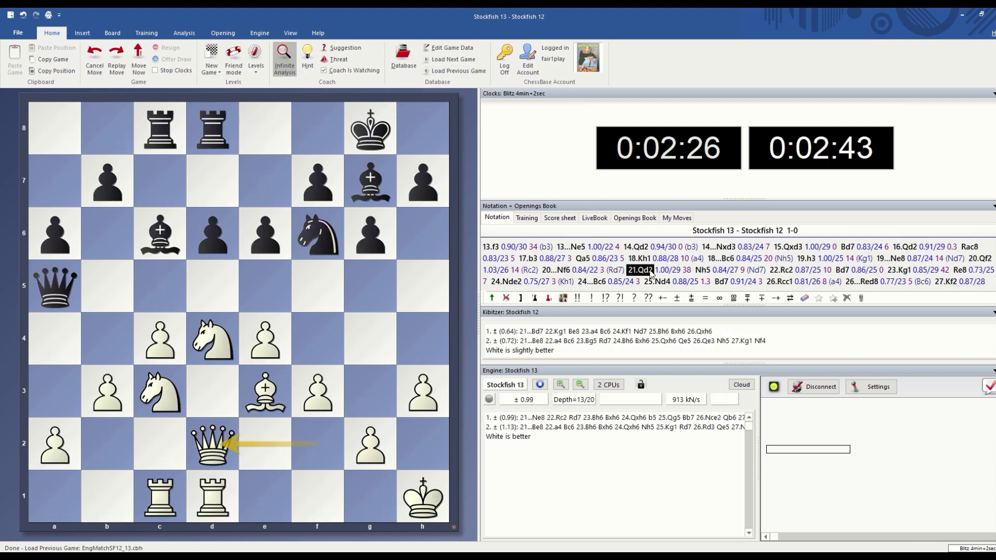
key("Right")
key("Right")
key("Right")
key("Right")
key("Right")
key("Right")
key("Right")
key("Right")
key("Right")
key("Right")
key("Right")
key("Right")
key("Right")
key("Right")
key("Right")
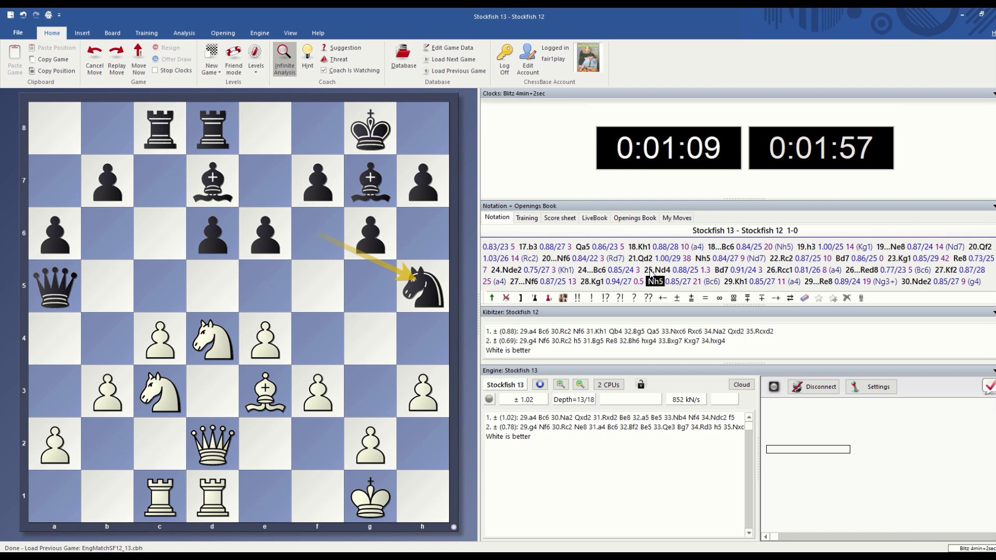
key("Right")
key("Right")
key("Right")
key("Right")
key("Right")
key("Right")
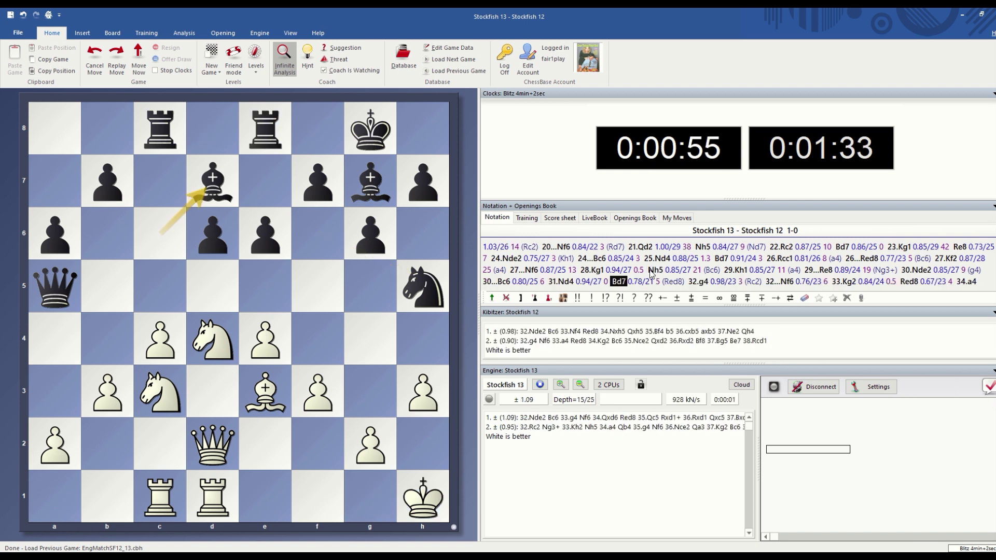